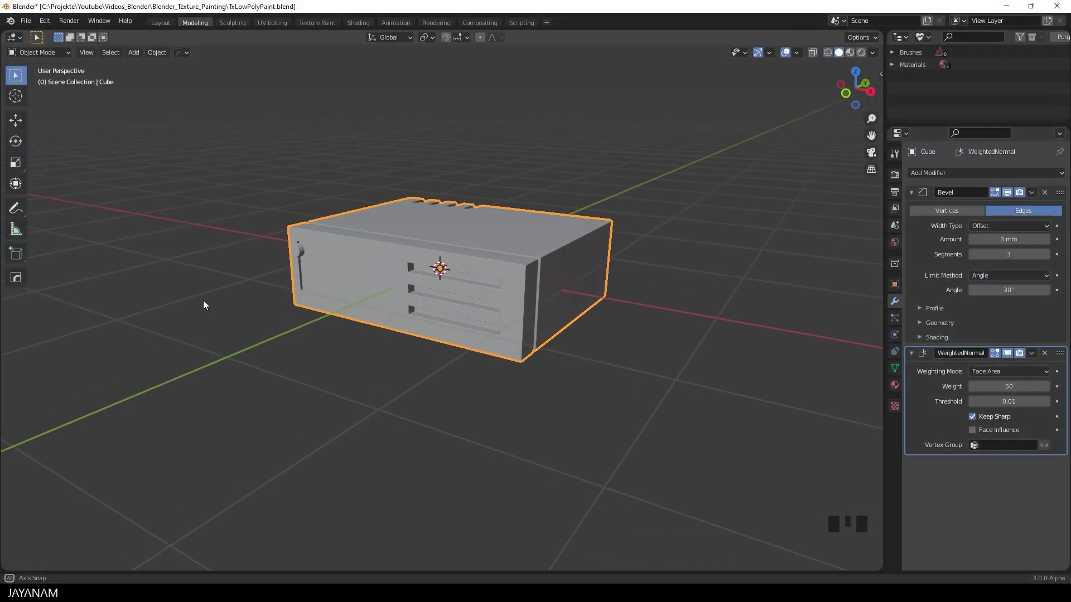
In Edit Mode, trial-select connected box parts and a vent recess, then clear the selection and exit.
scroll(203, 304, up, 2)
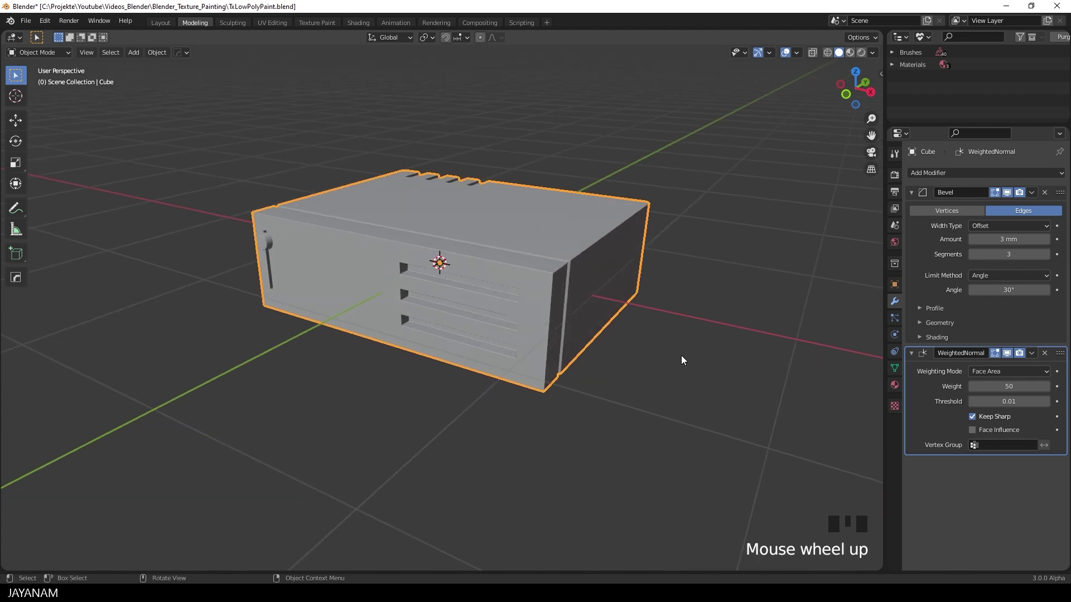
middle_drag(738, 311, 230, 321)
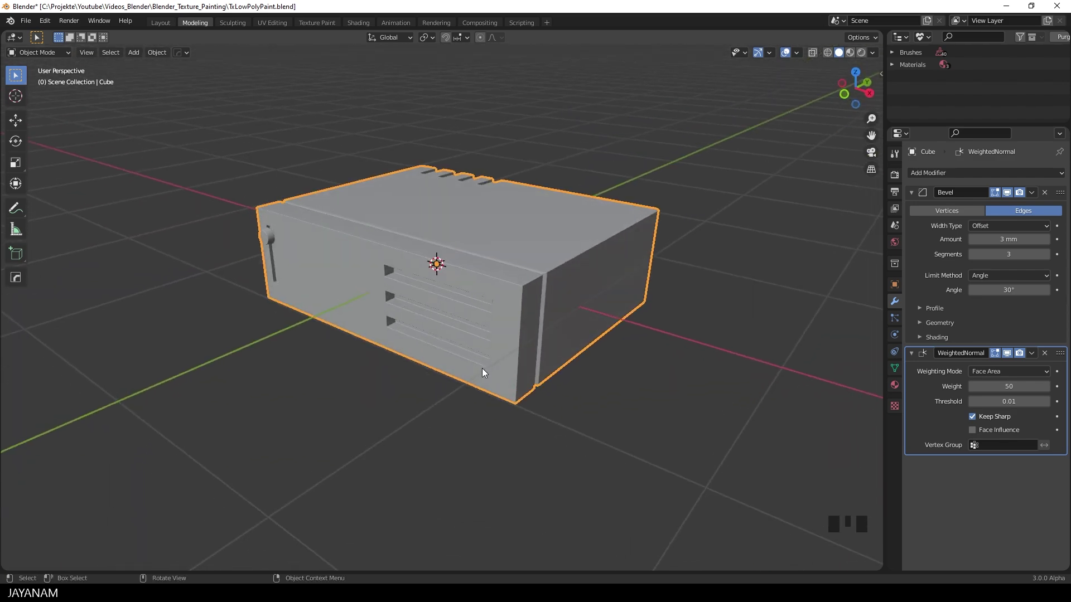
key(Tab)
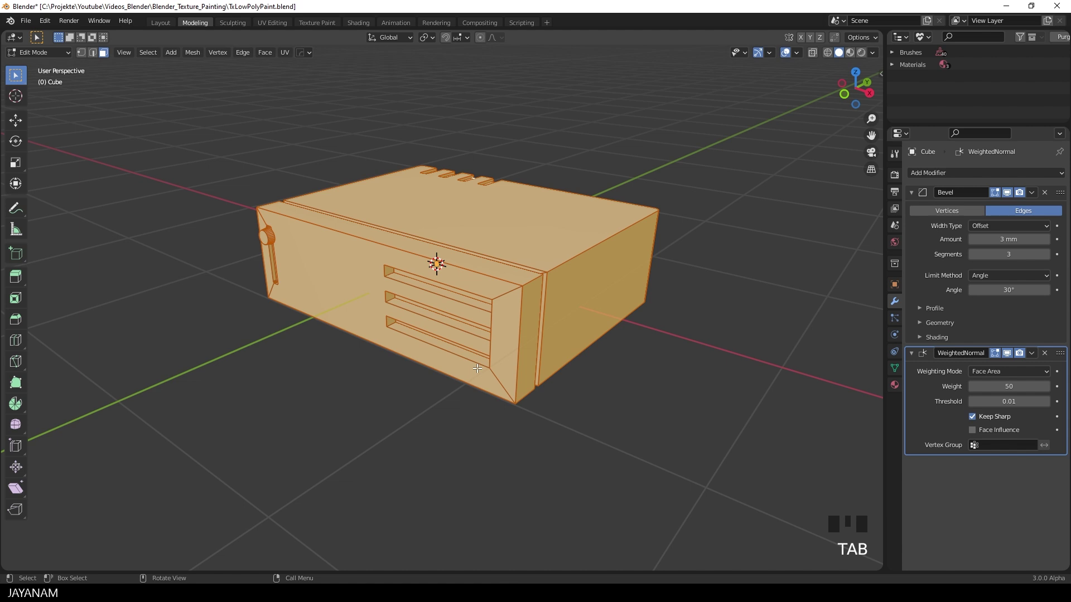
key(a)
key(a)
key(a)
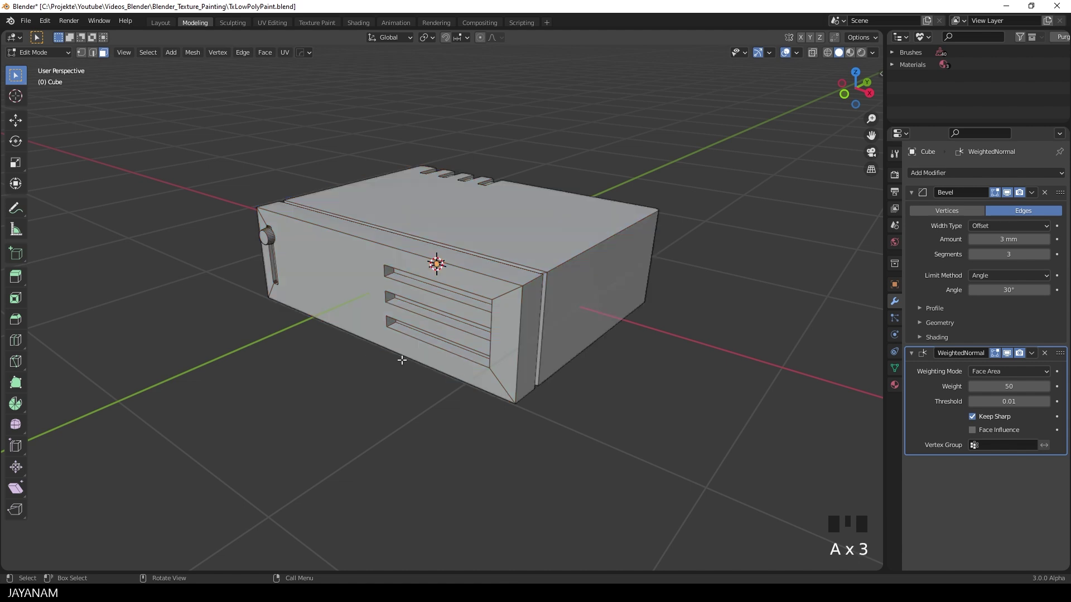
mouse_move(542, 366)
middle_down()
mouse_move(497, 378)
mouse_move(535, 376)
middle_up()
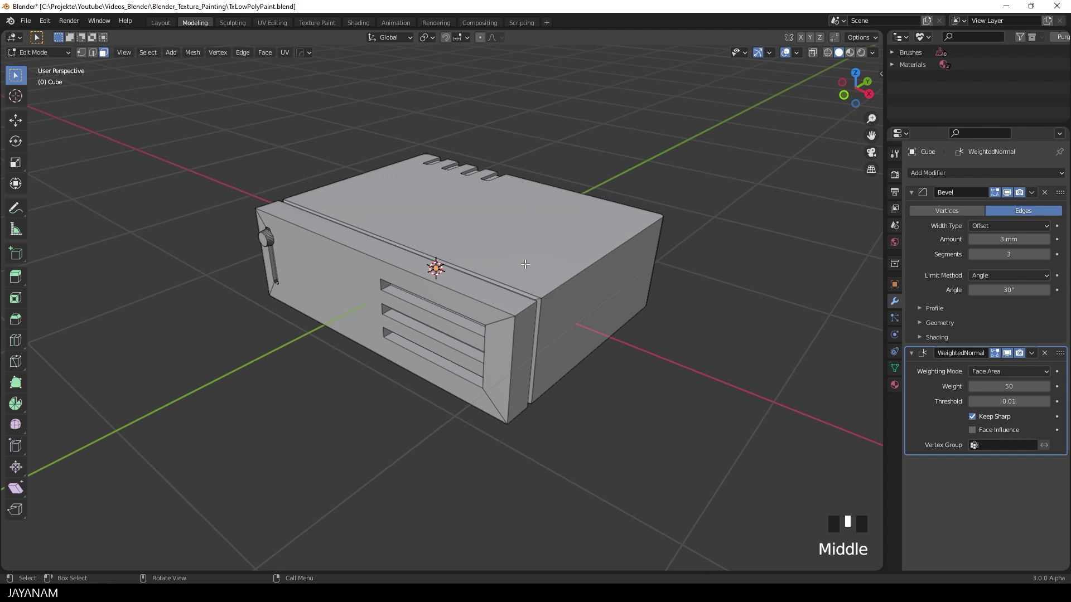
key(l)
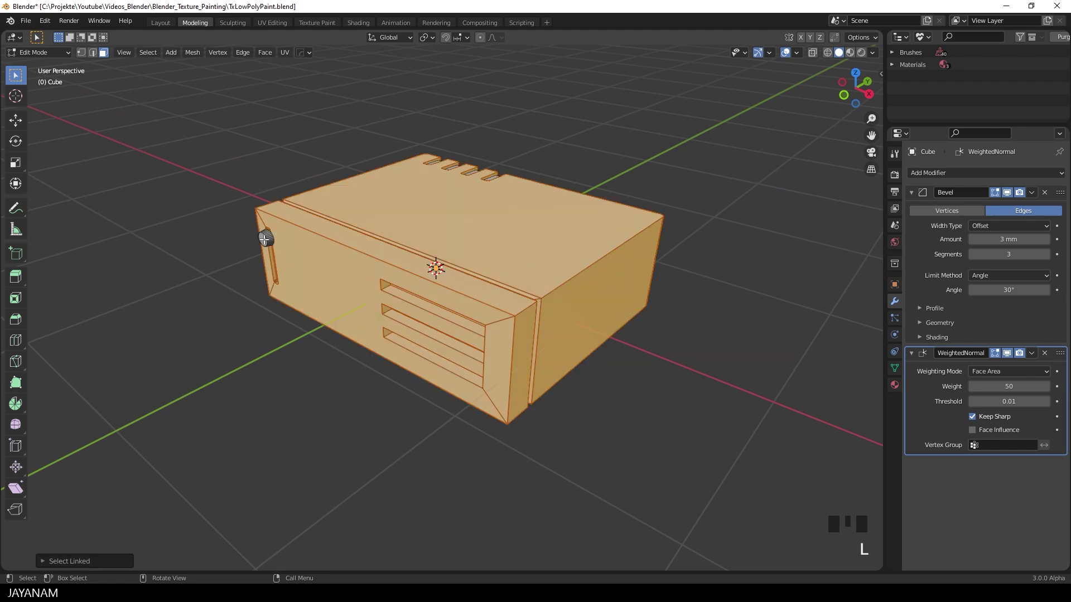
key(l)
middle_drag(337, 390, 488, 380)
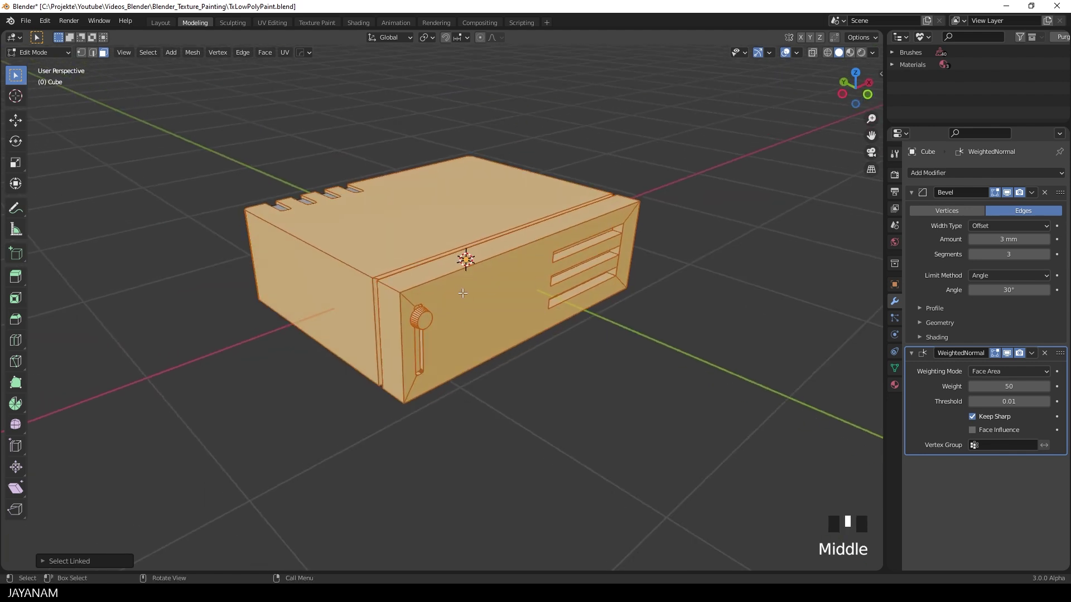
middle_drag(458, 284, 442, 354)
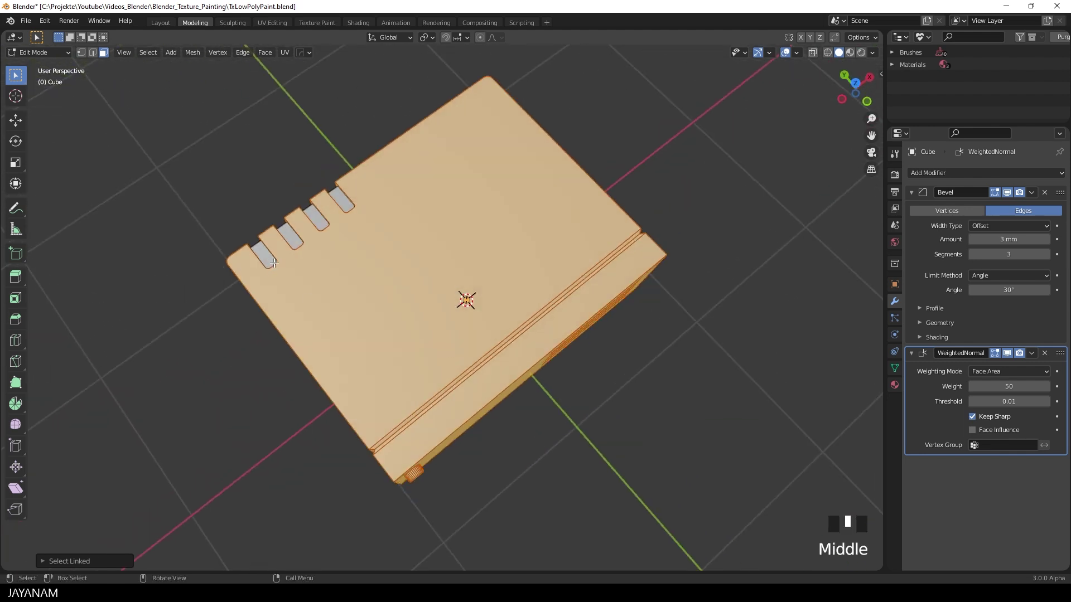
key(l)
key(l)
key(l)
key(l)
key(l)
middle_drag(756, 347, 633, 269)
key(a)
key(a)
key(a)
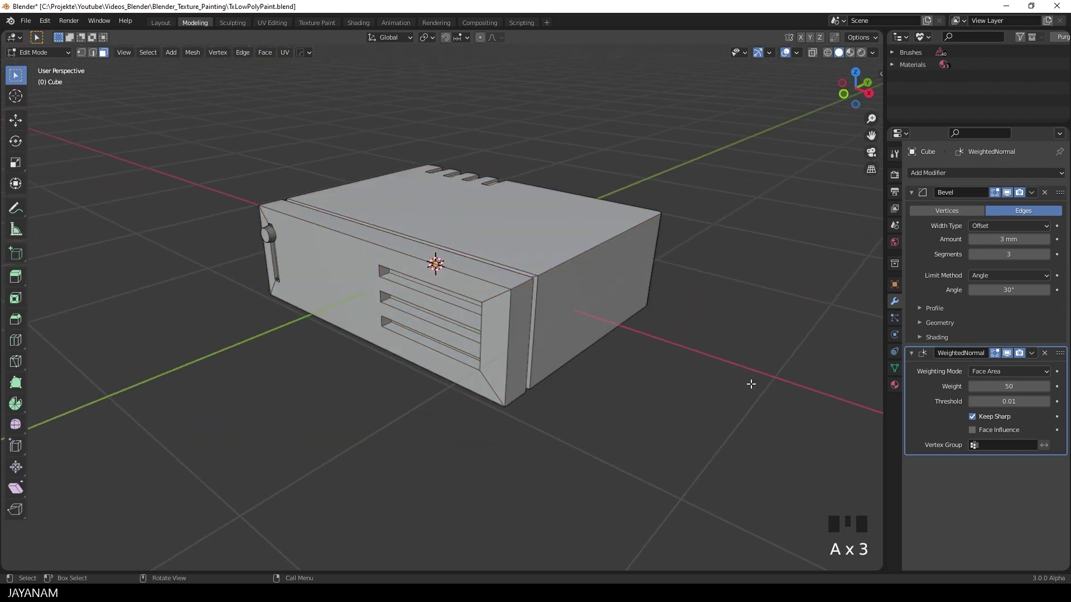
key(Tab)
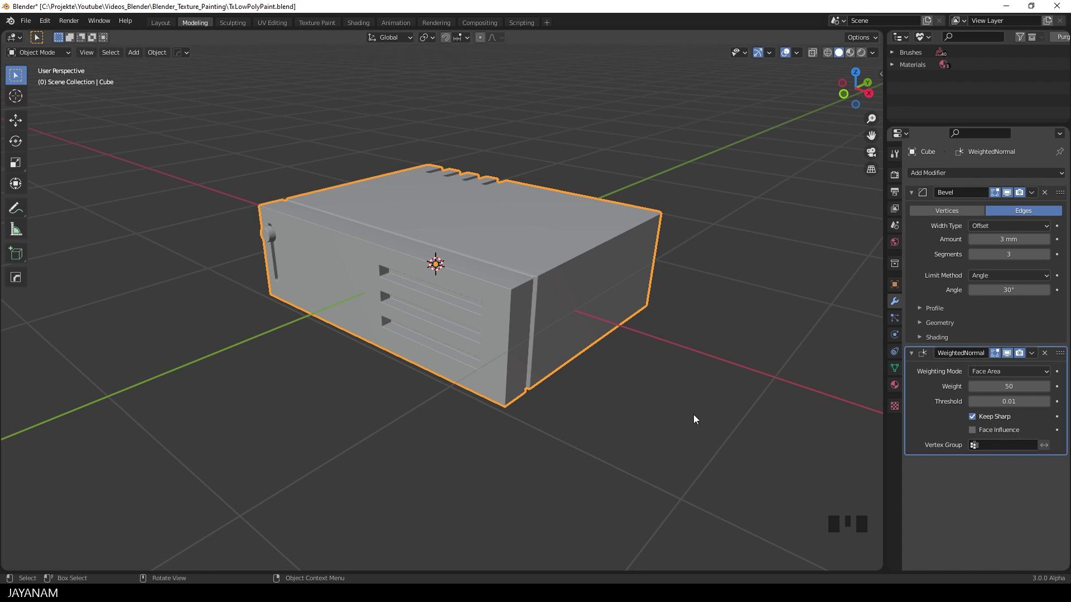
Back in Edit Mode from a top view, enable X-Ray and box-select the box body faces.
key(Tab)
scroll(710, 323, down, 3)
middle_drag(710, 322, 633, 391)
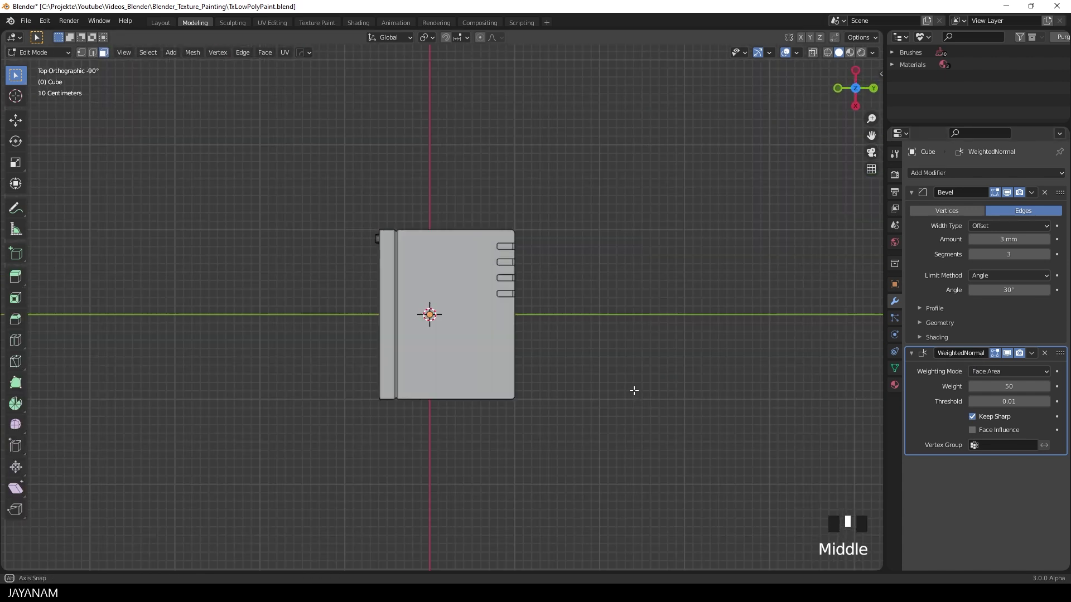
scroll(626, 401, up, 3)
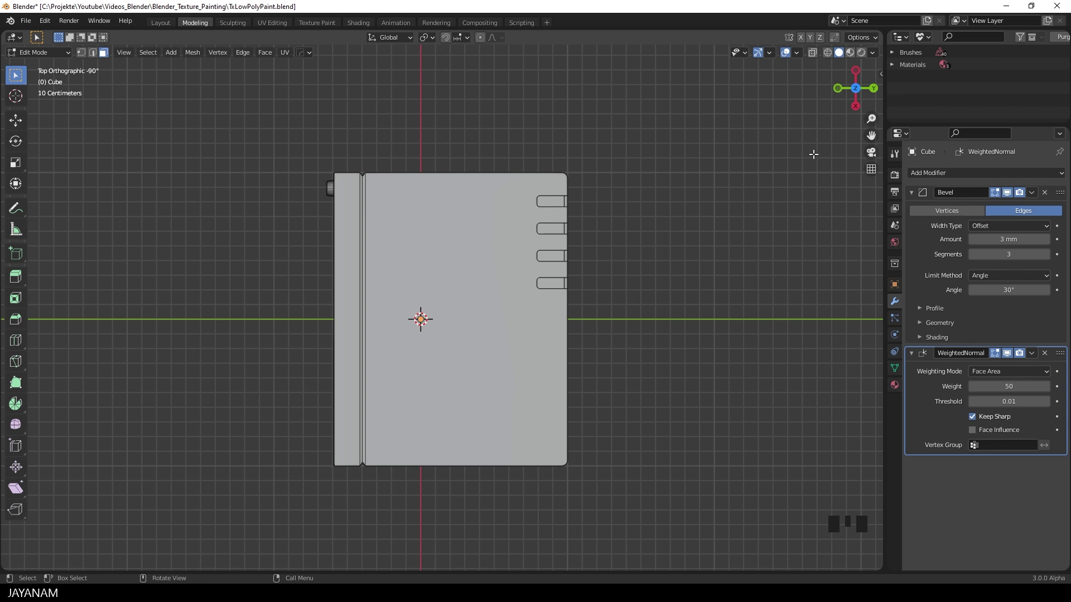
click(812, 52)
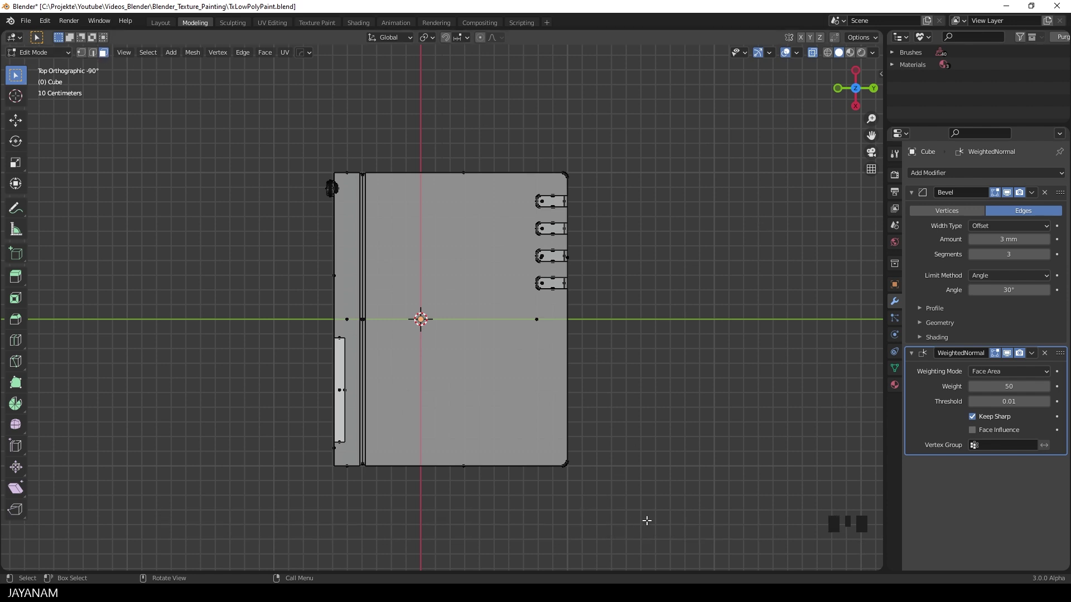
key(b)
drag(670, 514, 361, 134)
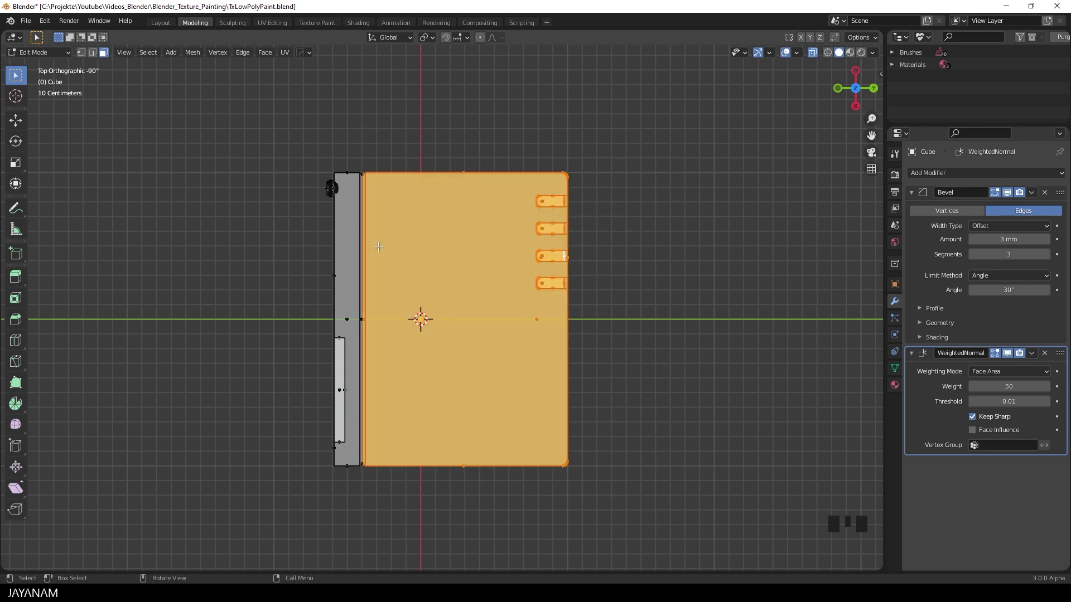
middle_drag(246, 366, 373, 330)
scroll(286, 302, up, 3)
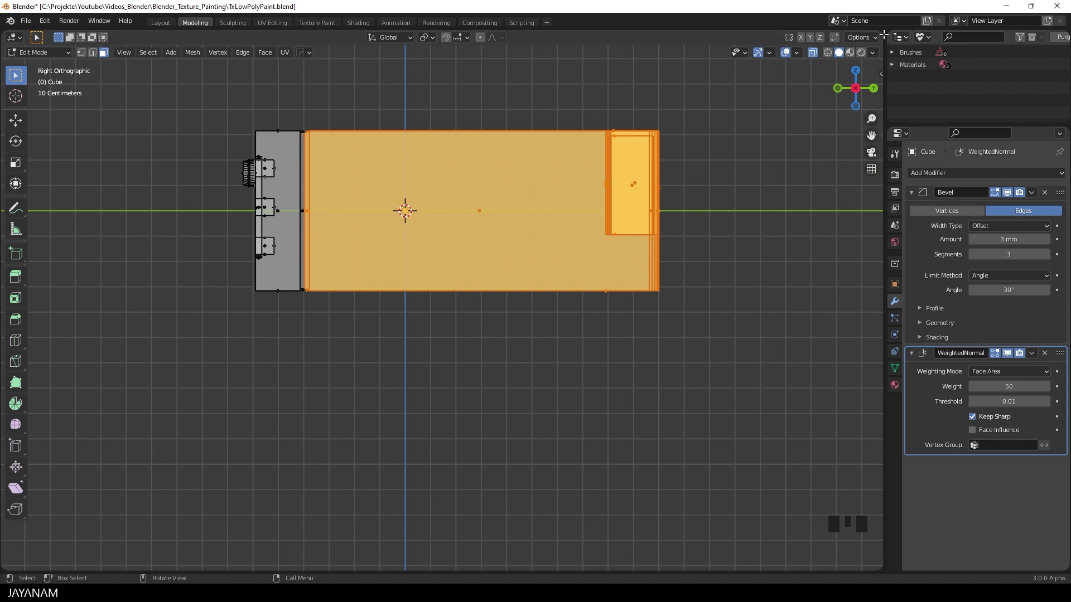
Split the 3D view in half and make the right half a UV Editor.
drag(882, 33, 468, 207)
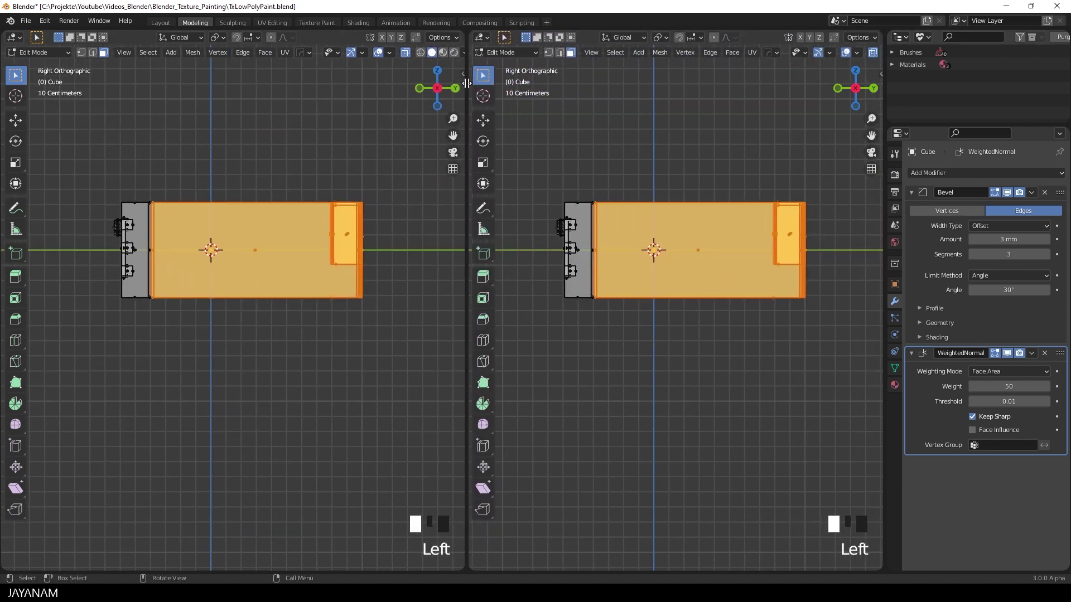
click(485, 37)
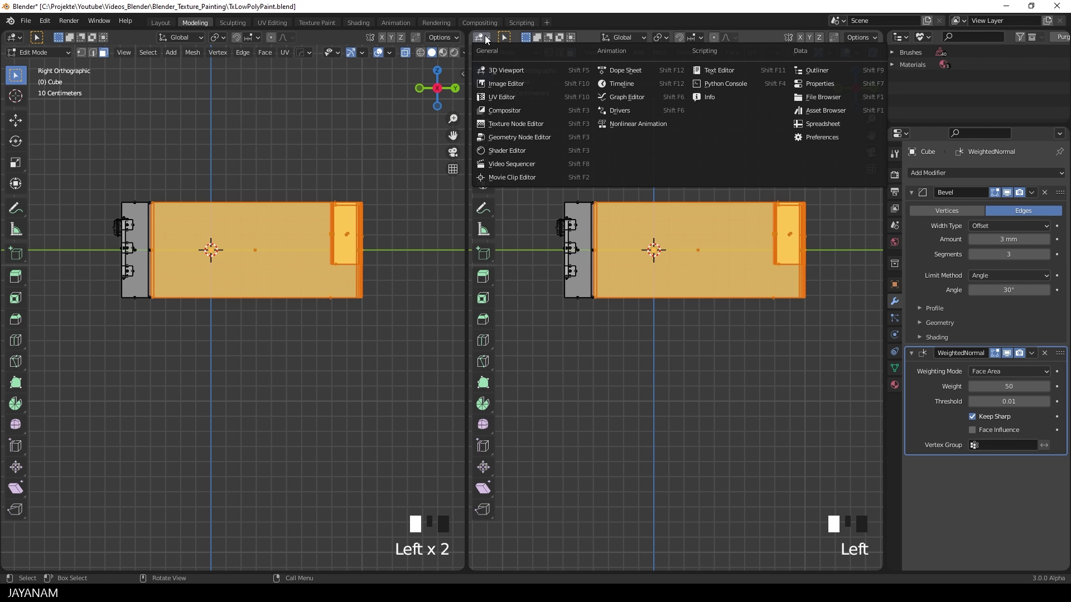
click(500, 96)
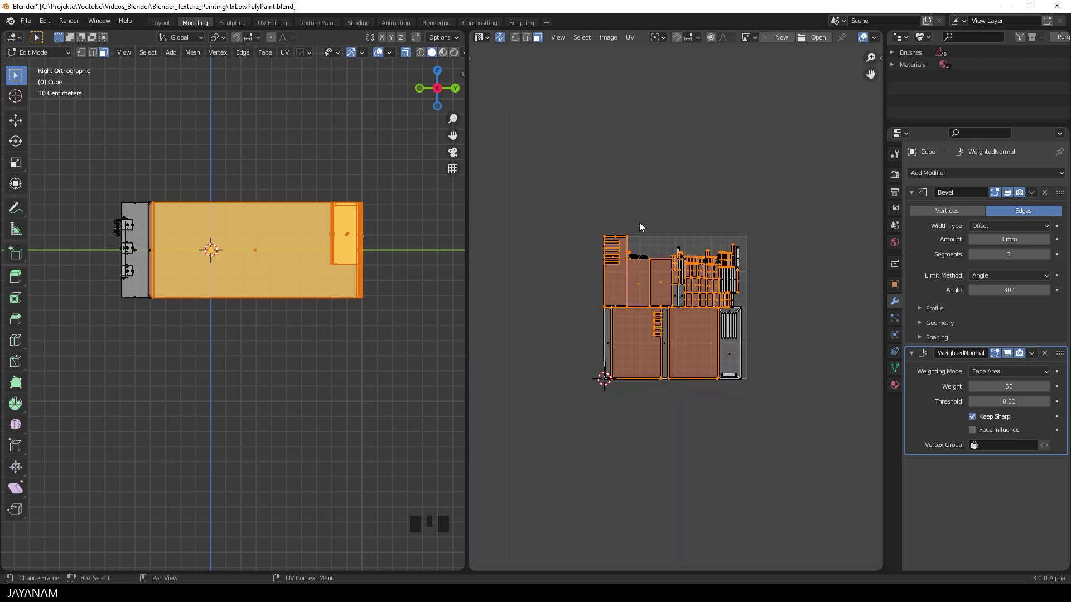
Unwrap the selected box body faces with Smart UV Project.
middle_drag(346, 246, 377, 257)
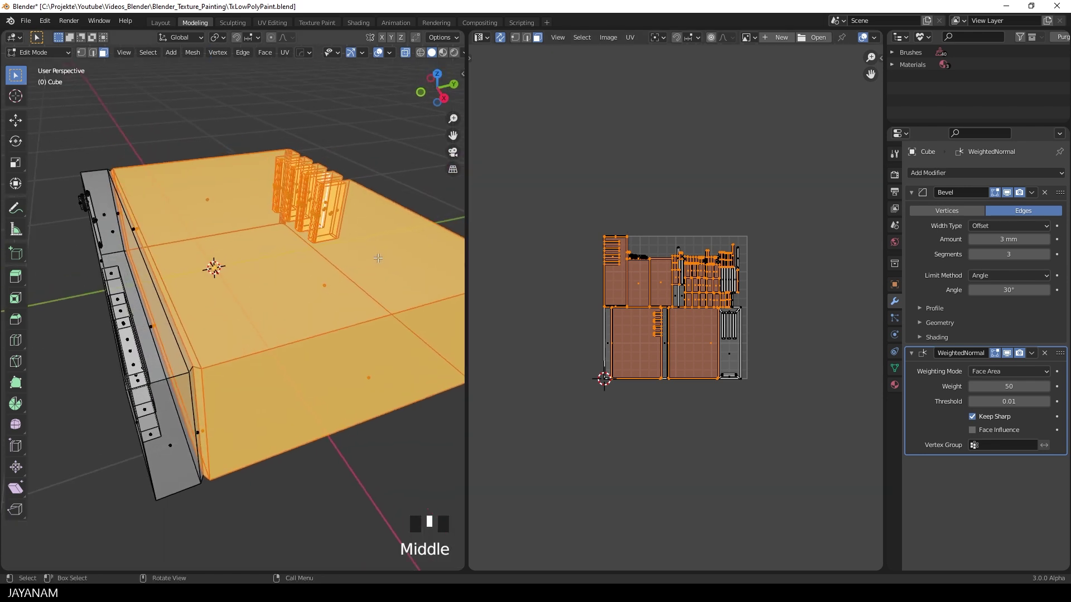
scroll(377, 258, down, 2)
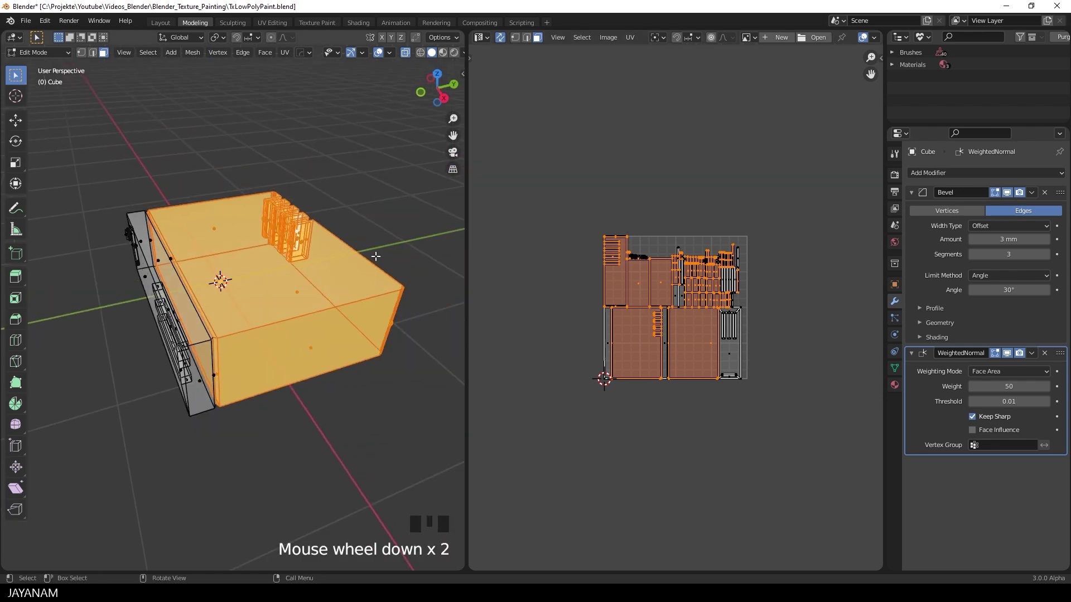
key(u)
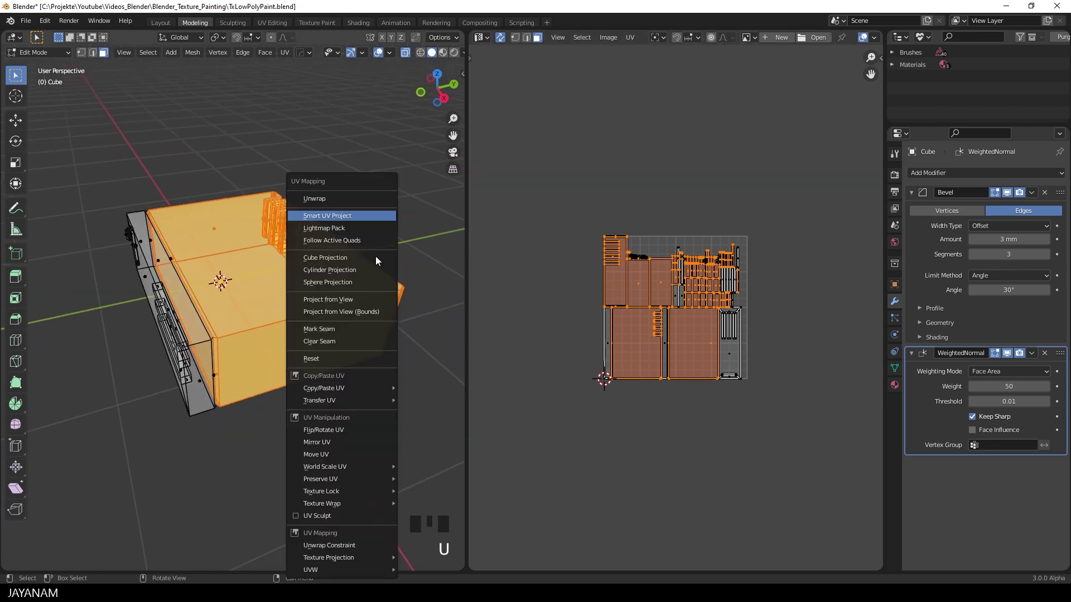
click(333, 217)
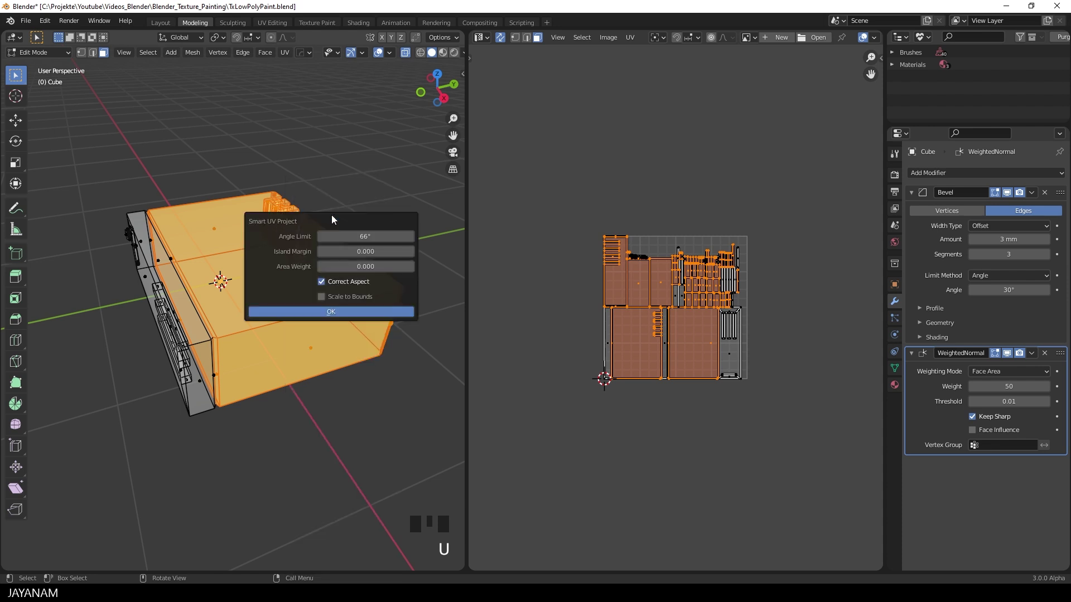
click(358, 314)
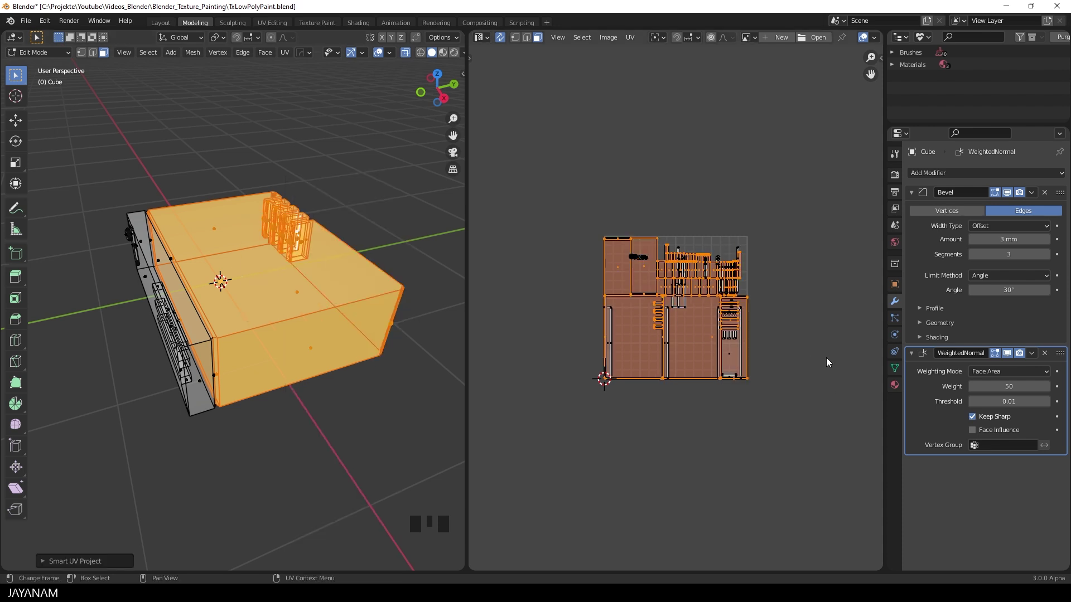
Scale the body's UV islands down to about 0.28 and move them to the upper-left corner.
key(s)
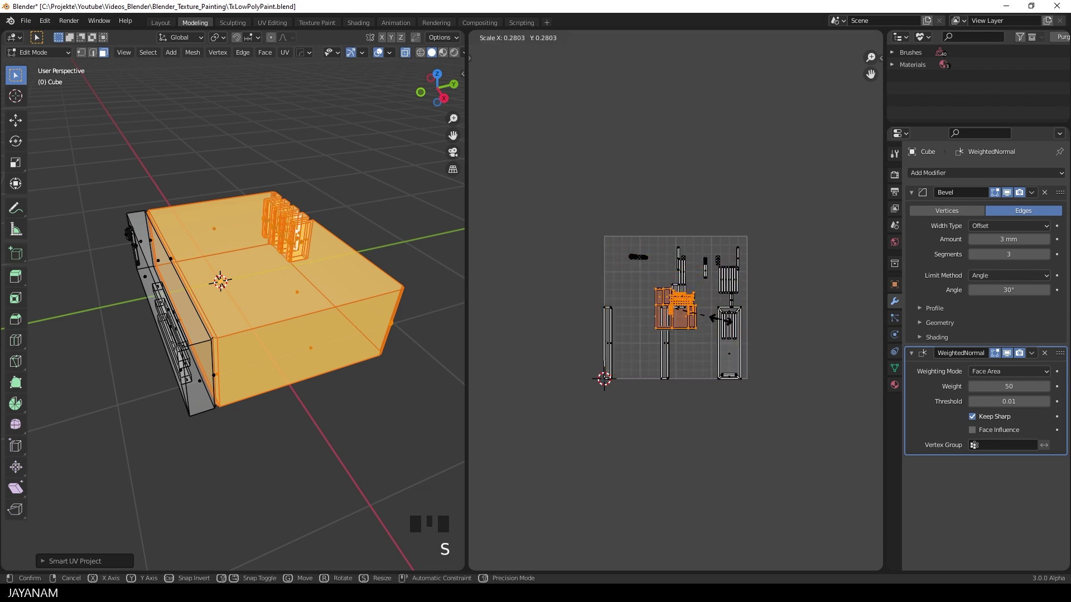
click(711, 318)
key(g)
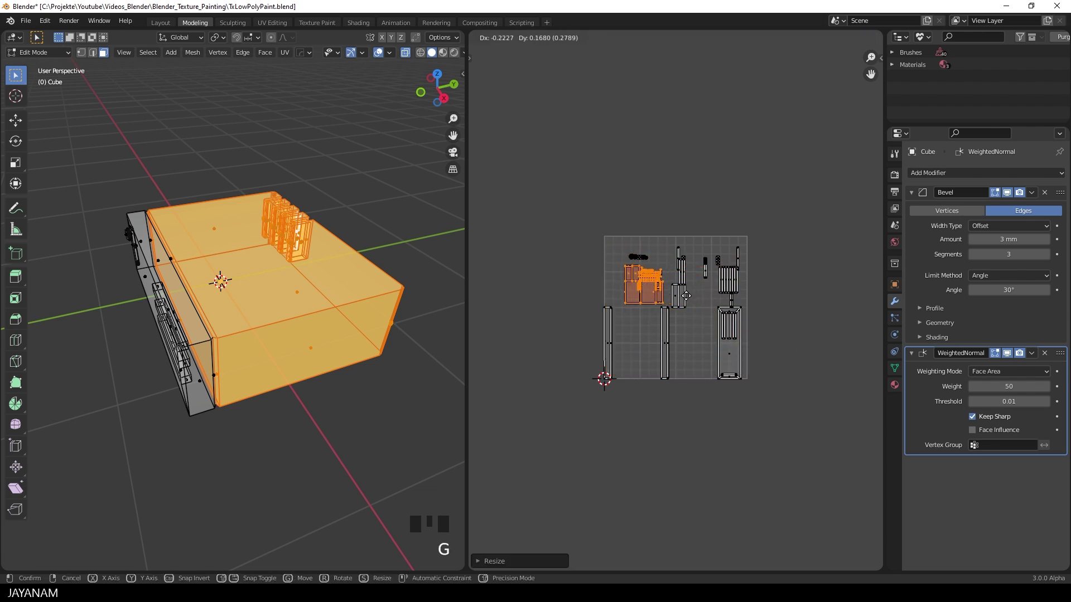
click(674, 293)
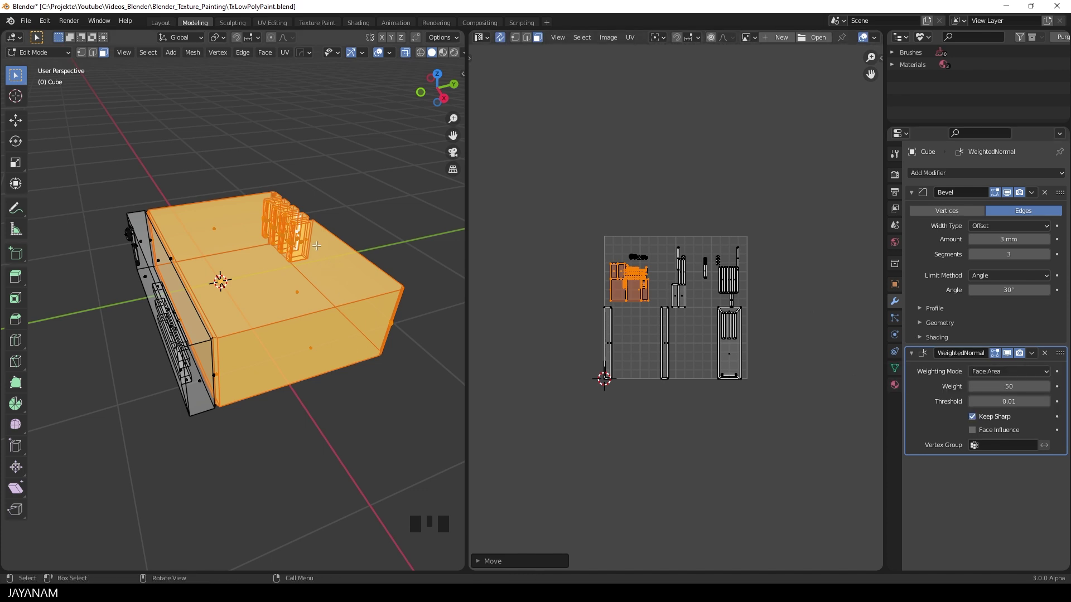
Invert the selection to the front panel, then remove the knob from it with Shift+L.
key(ctrl)
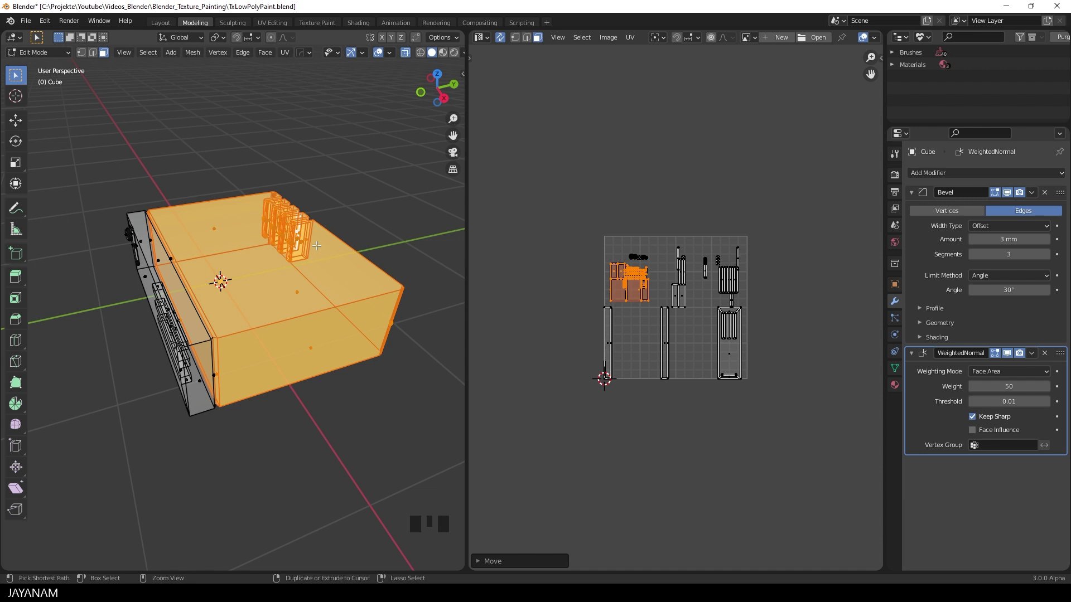
key(ctrl+i)
middle_drag(226, 291, 202, 234)
scroll(269, 294, up, 3)
scroll(269, 294, up, 1)
scroll(202, 234, up, 1)
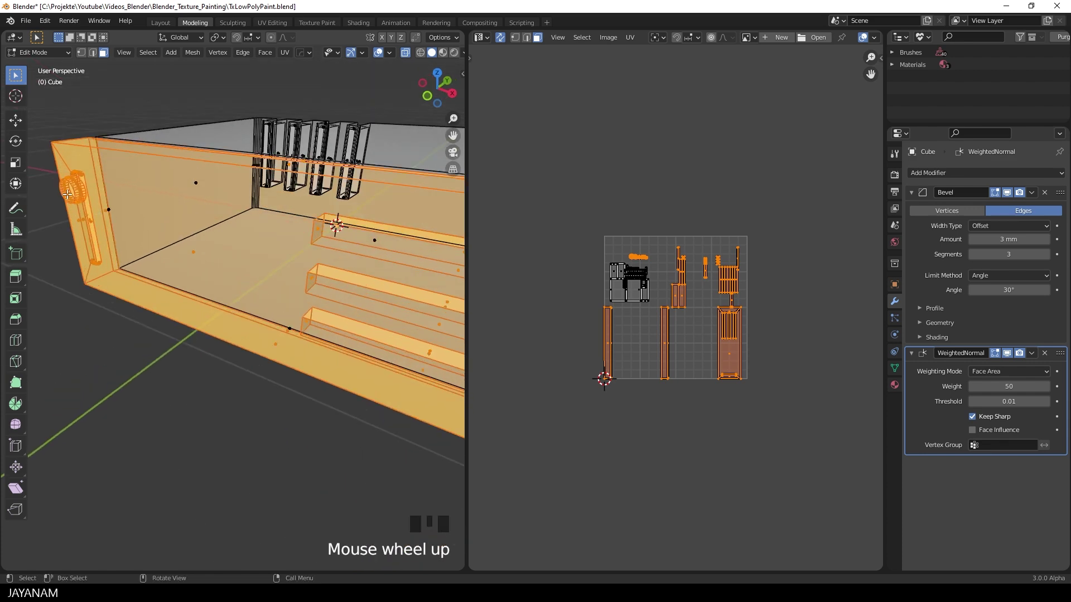
key(shift+l)
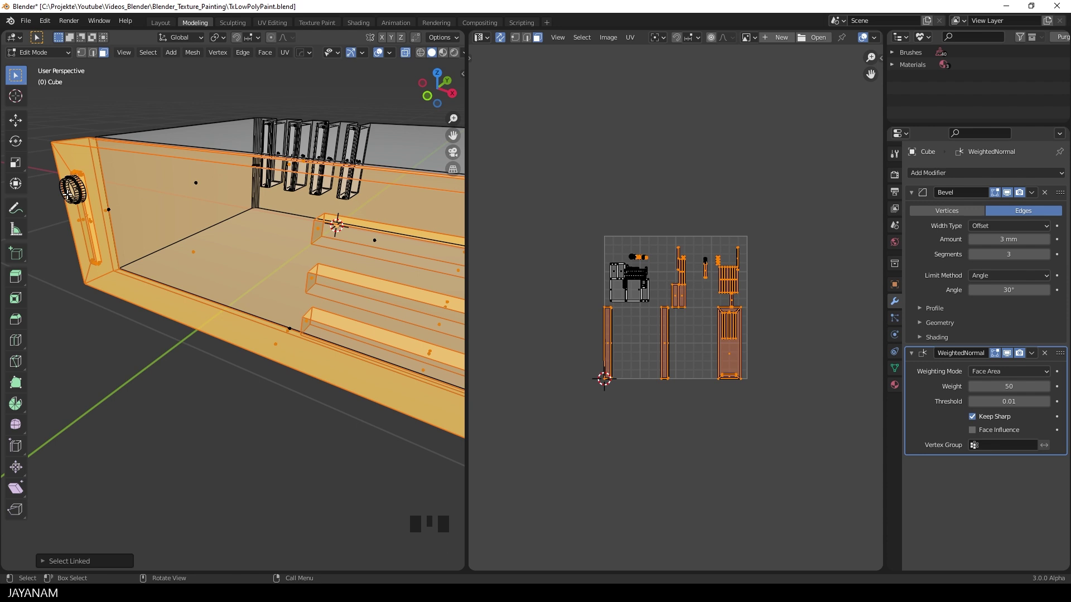
Turn X-Ray off and orbit so the front panel faces left.
click(406, 53)
scroll(323, 150, down, 4)
middle_drag(323, 150, 299, 168)
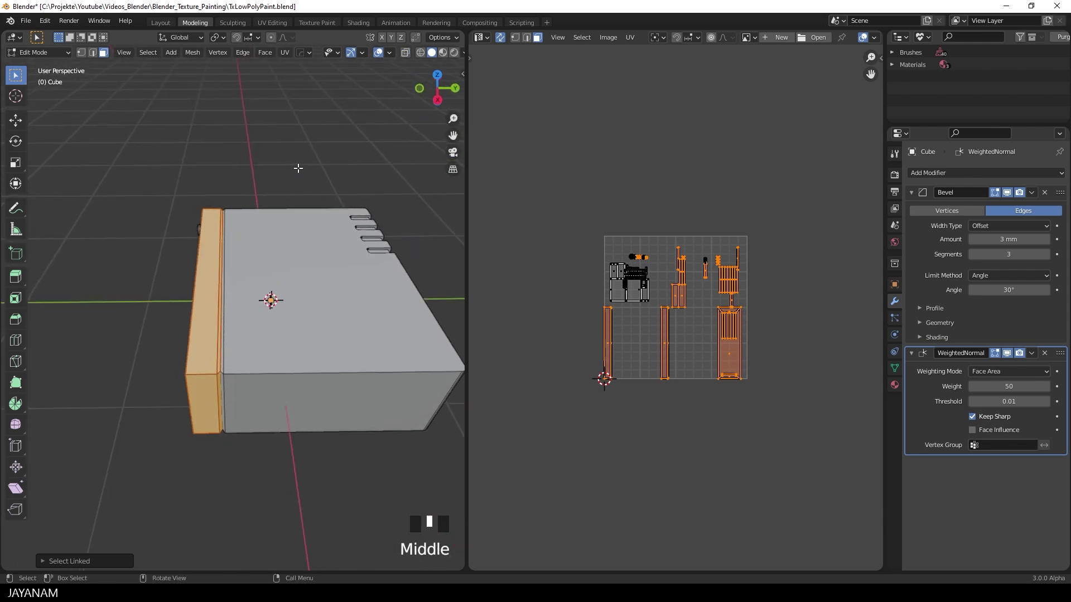
Smart UV Project the front panel, shrink its islands and place them on the right.
key(u)
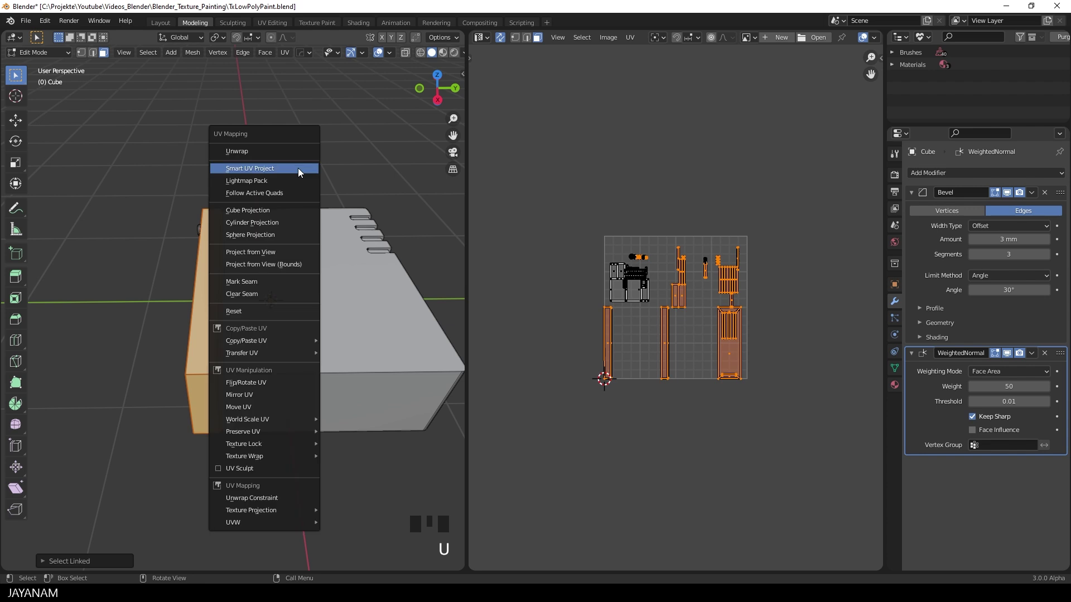
click(298, 168)
click(313, 266)
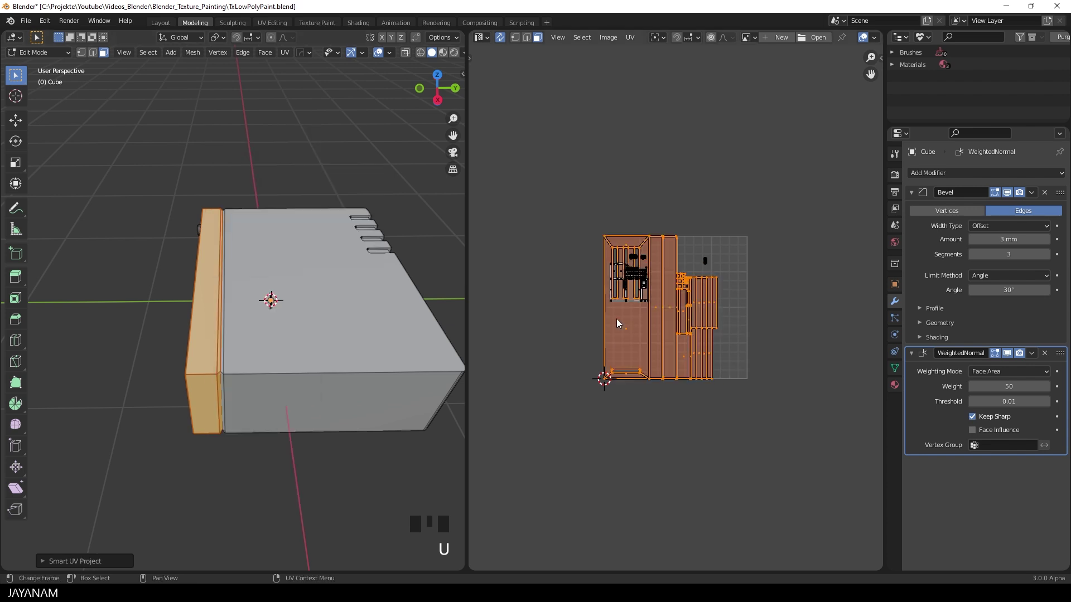
key(s)
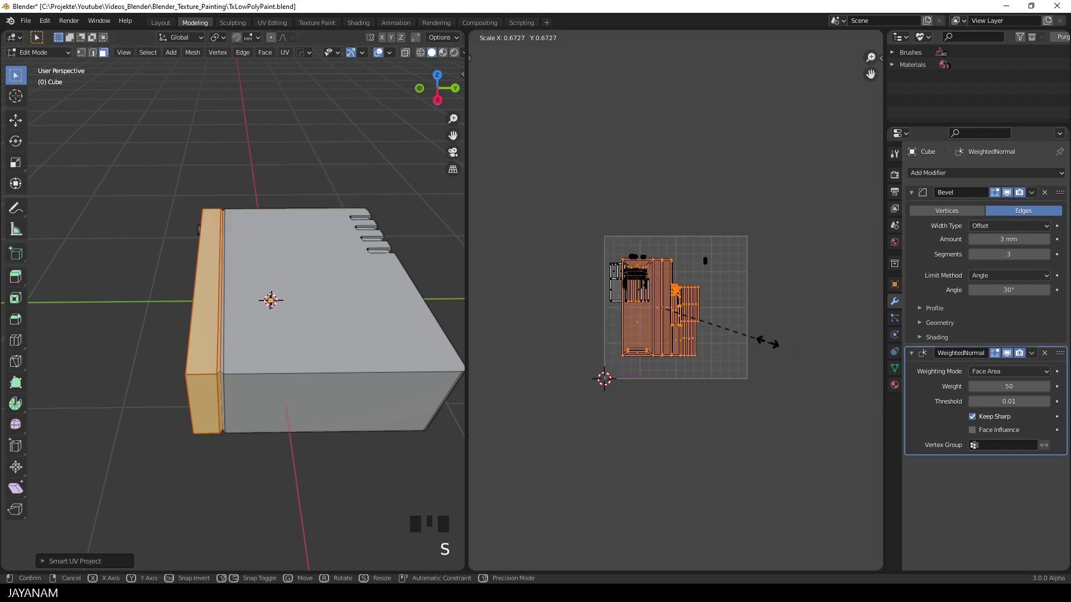
click(728, 334)
key(g)
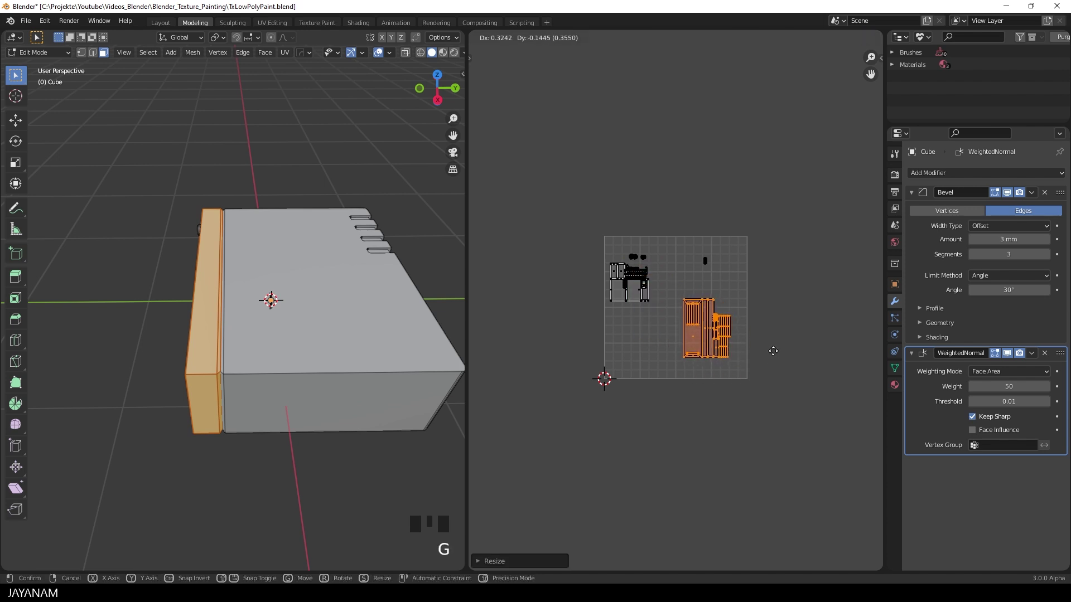
click(773, 350)
Select the box body's UV islands, move them down and enlarge them.
click(648, 323)
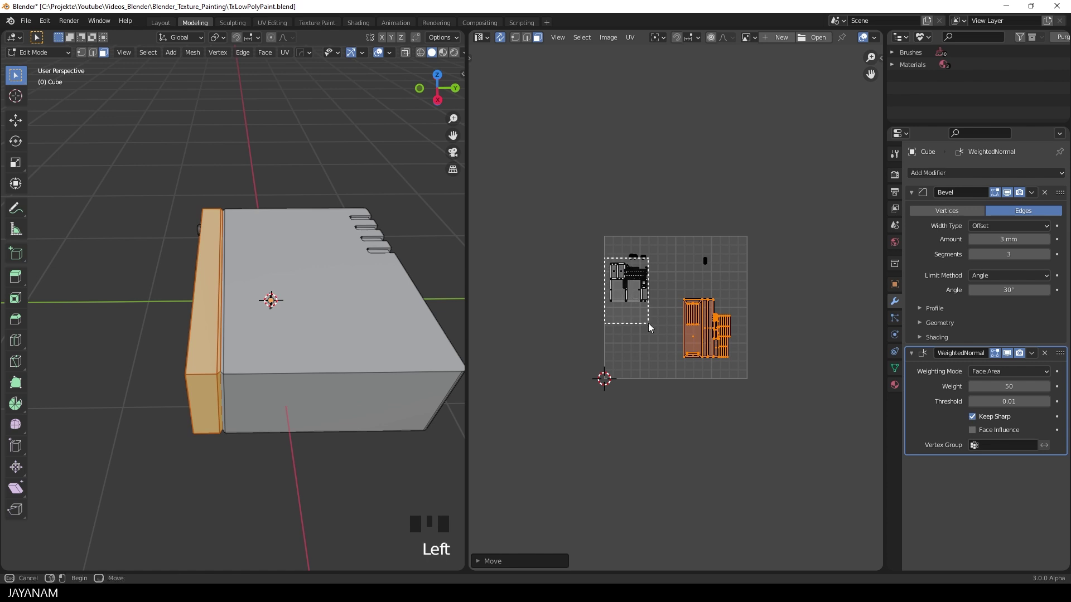
click(647, 317)
double_click(611, 263)
double_click(617, 267)
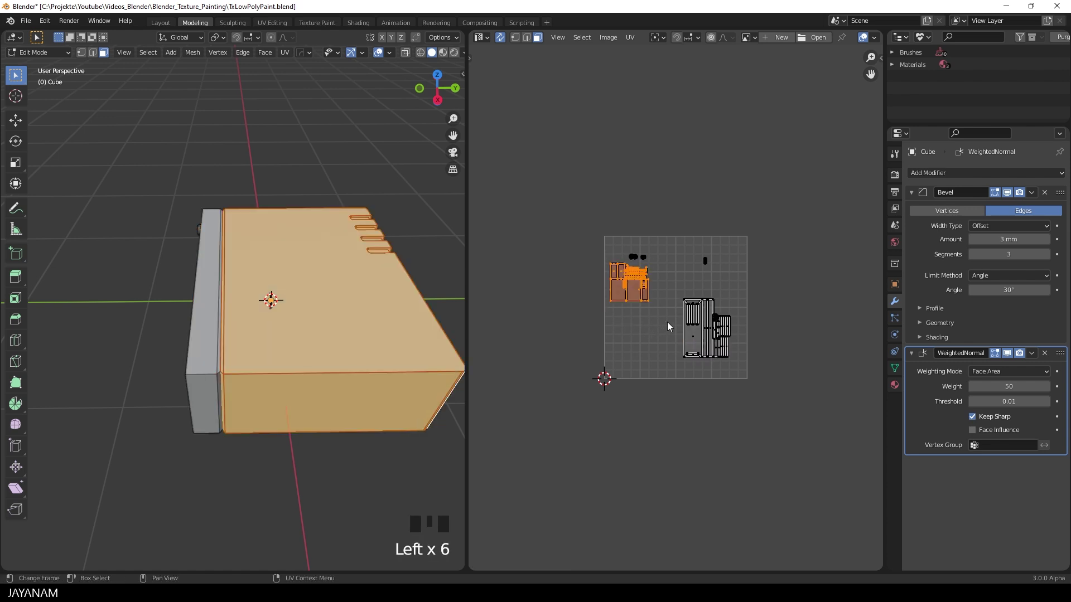
key(g)
click(677, 368)
key(s)
click(691, 374)
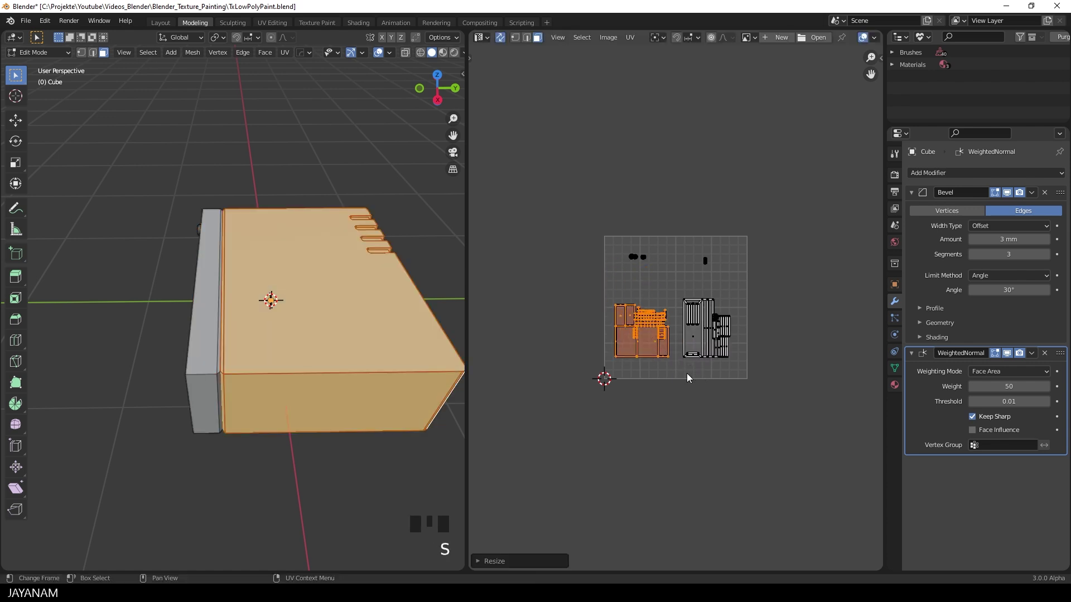
Select only the knob, Smart UV Project it, and place its shrunken islands at the top.
middle_drag(143, 342, 198, 333)
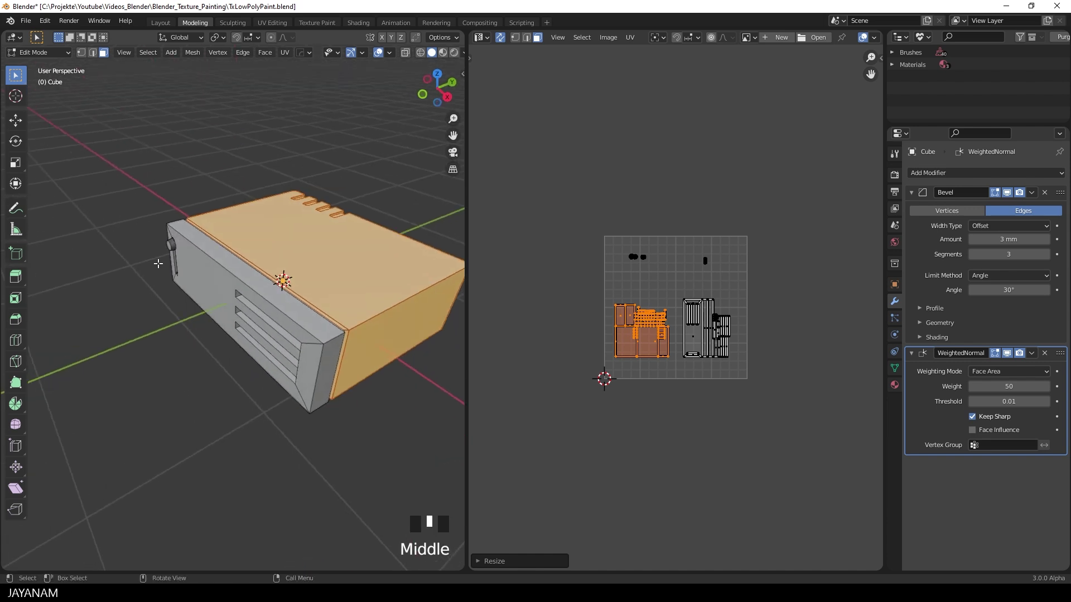
key(a)
key(a)
key(a)
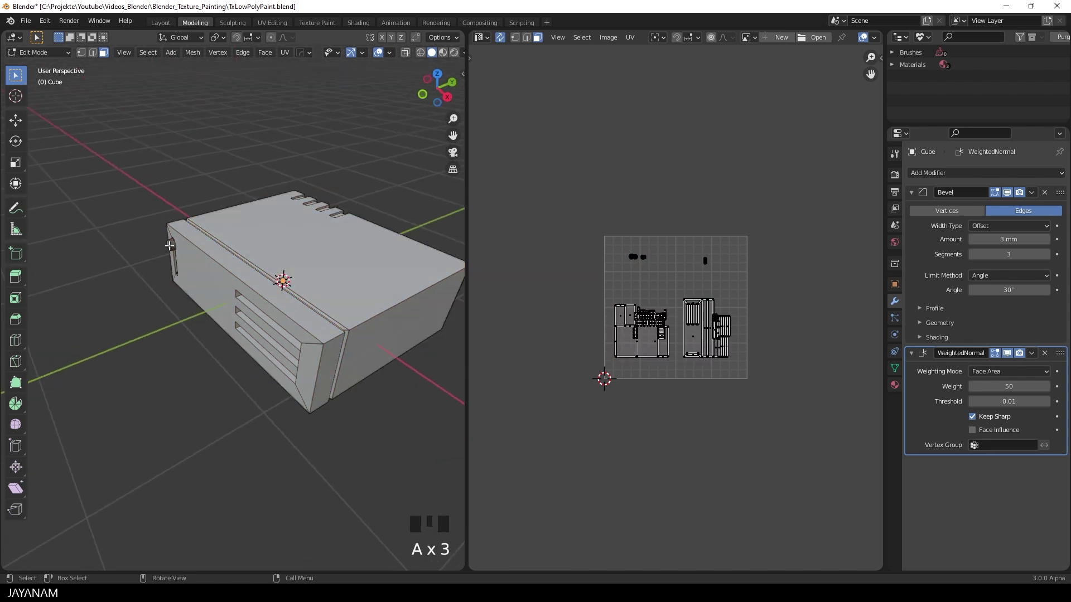
key(l)
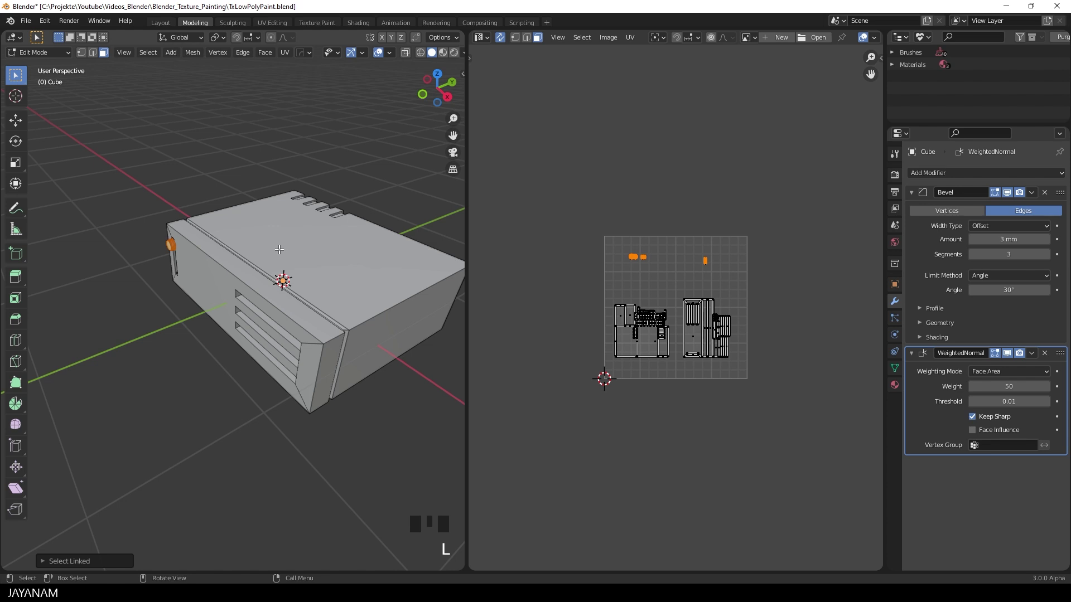
key(u)
click(226, 216)
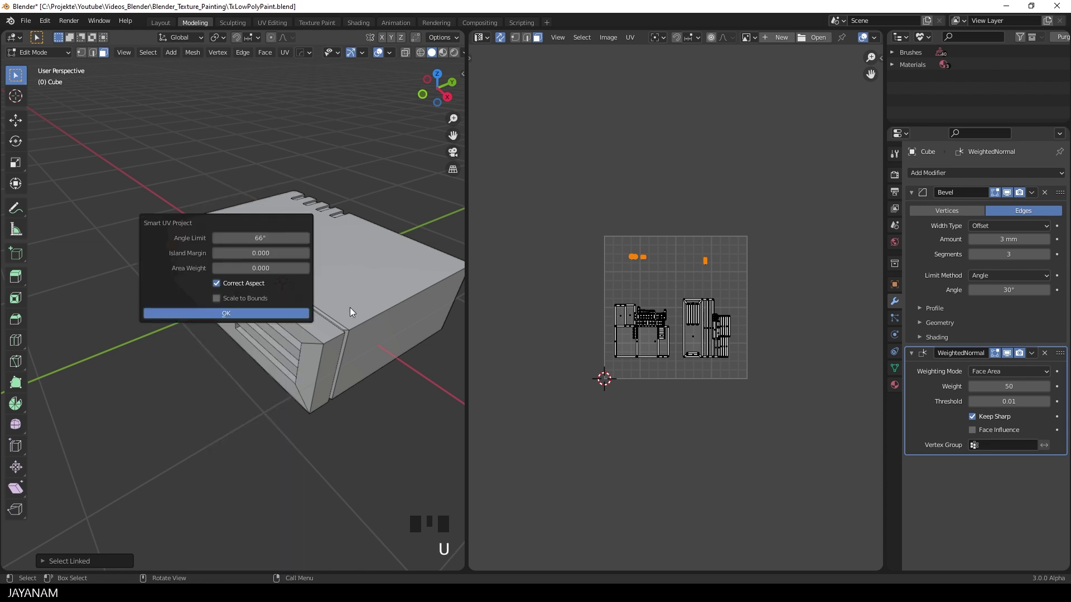
click(267, 313)
key(s)
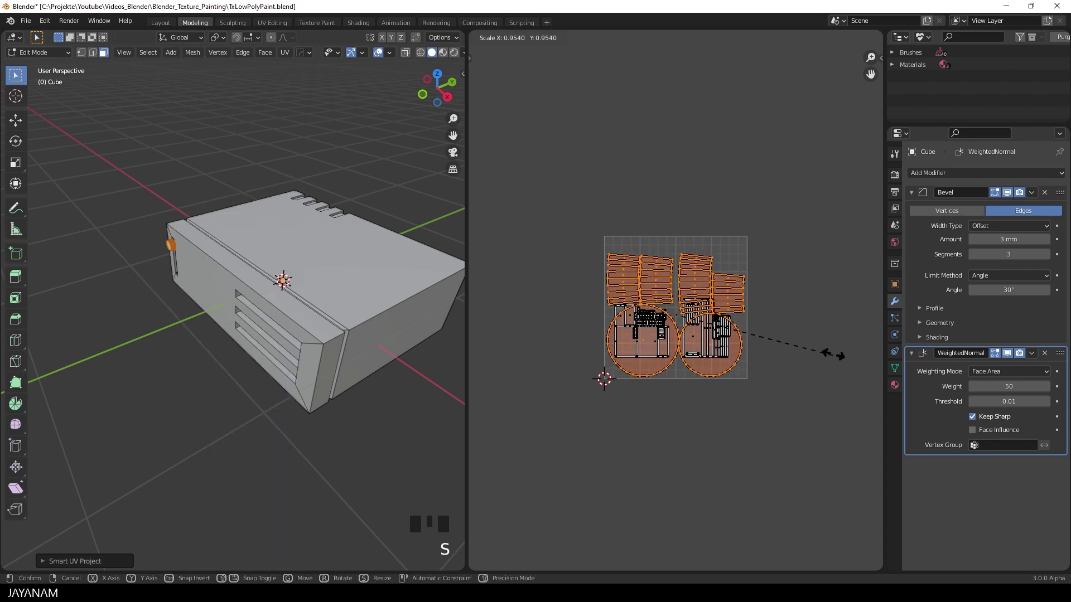
click(718, 330)
key(g)
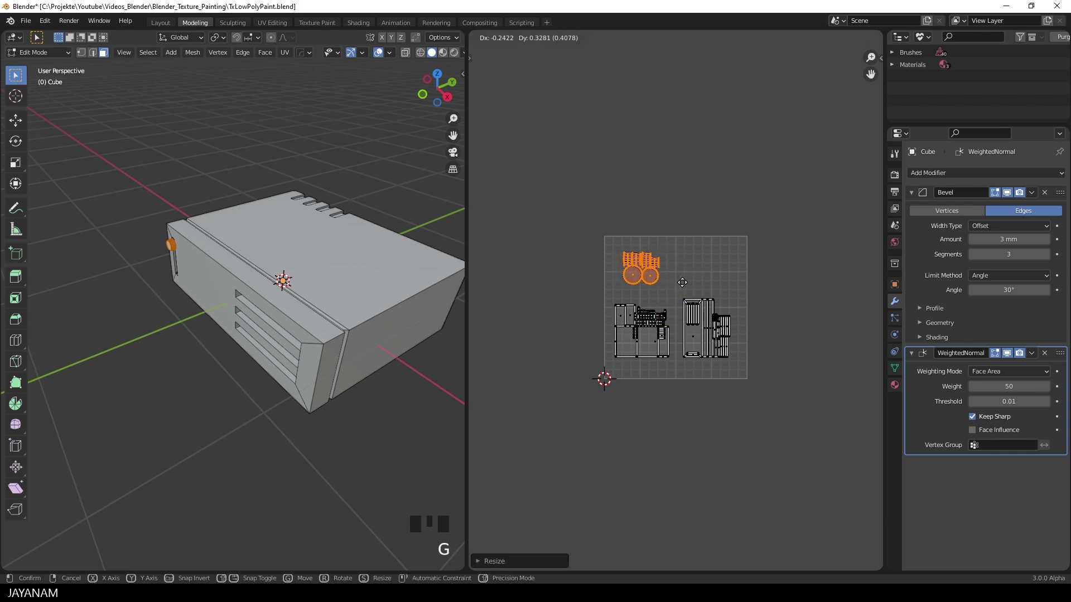
click(703, 285)
Scale and shift the whole UV layout to fit the square, deselect it, and return to Object Mode.
drag(545, 195, 816, 411)
key(s)
click(796, 409)
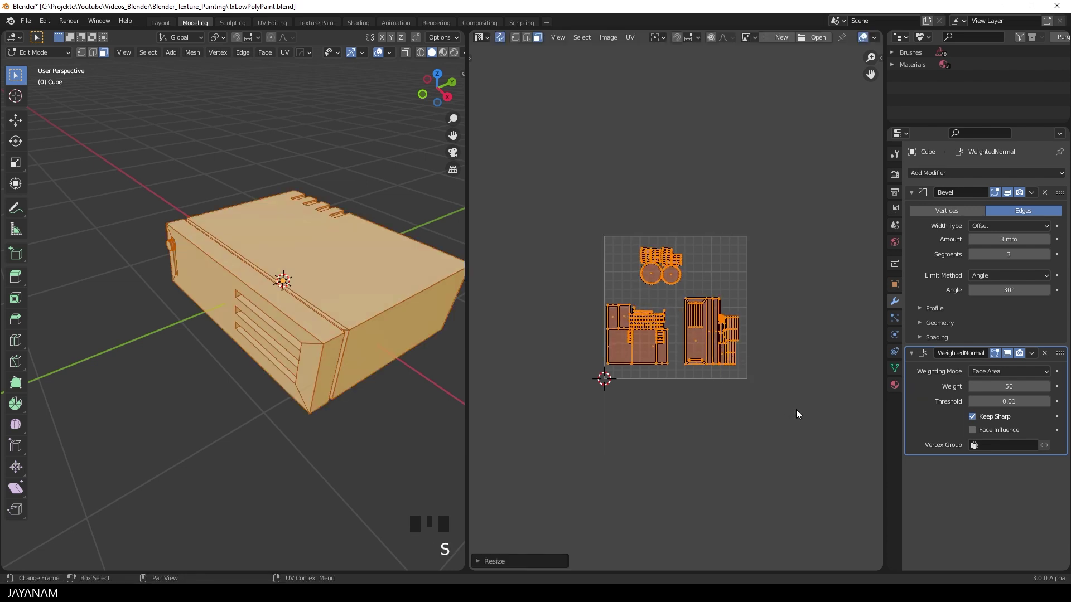
key(g)
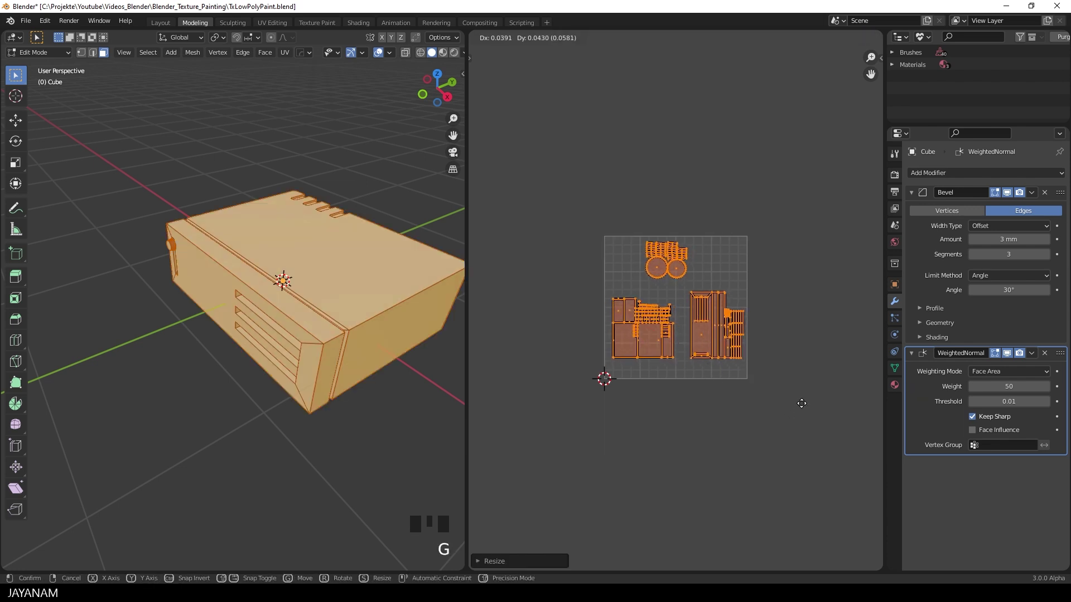
click(801, 403)
click(793, 434)
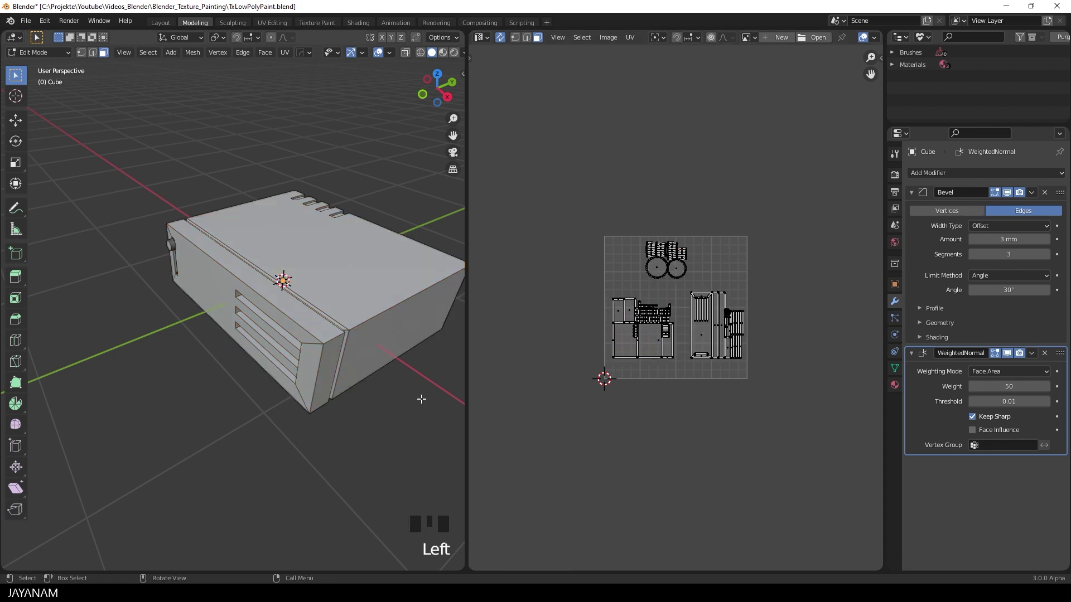
middle_drag(423, 400, 357, 354)
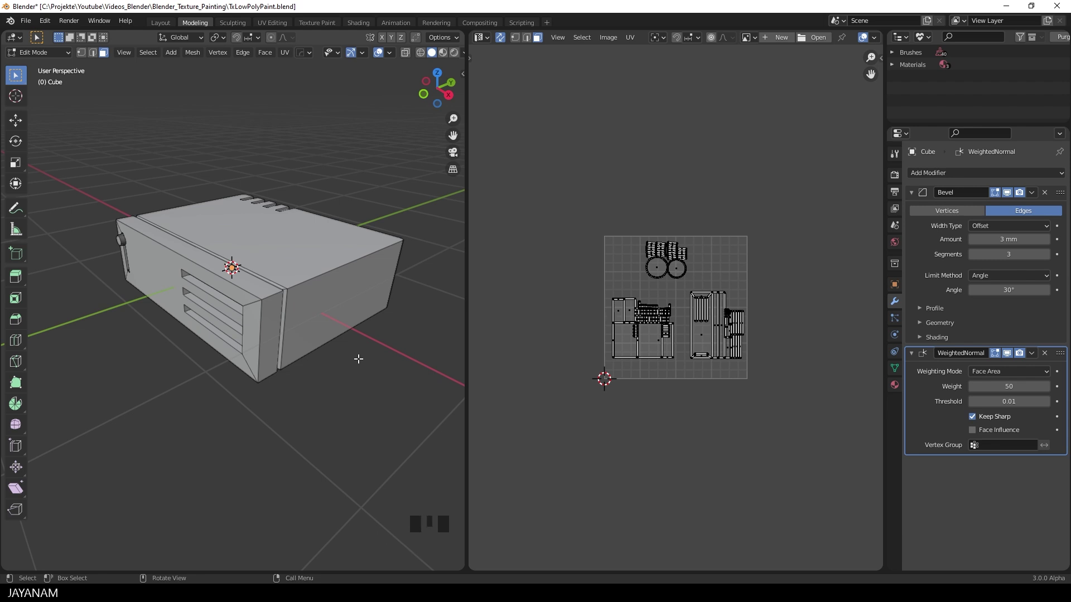
key(Tab)
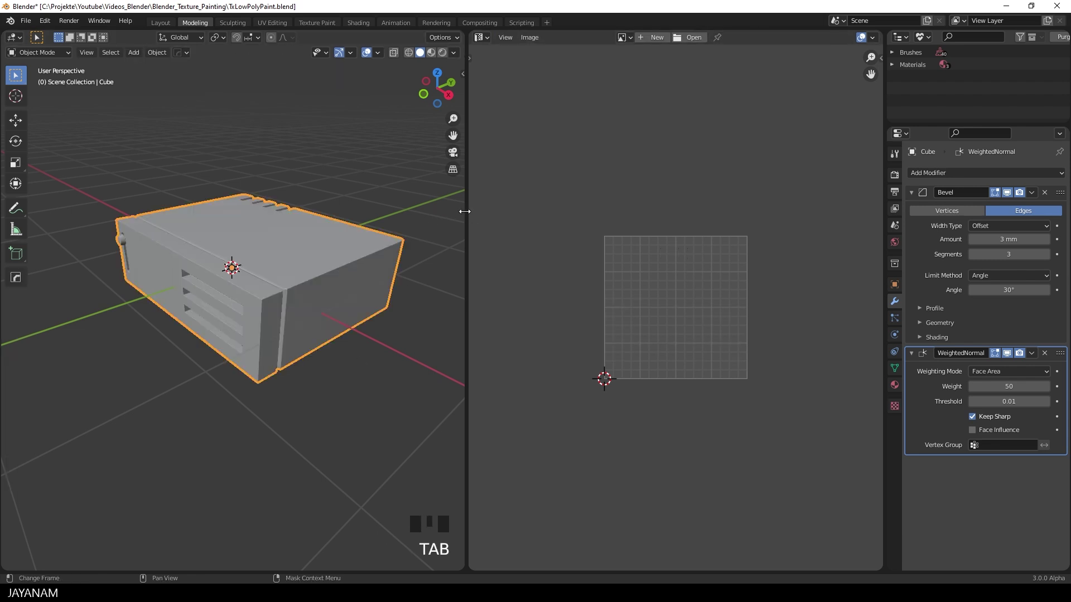
Turn the right area into a Shader Editor showing matDark's nodes with the sidebar hidden.
click(485, 39)
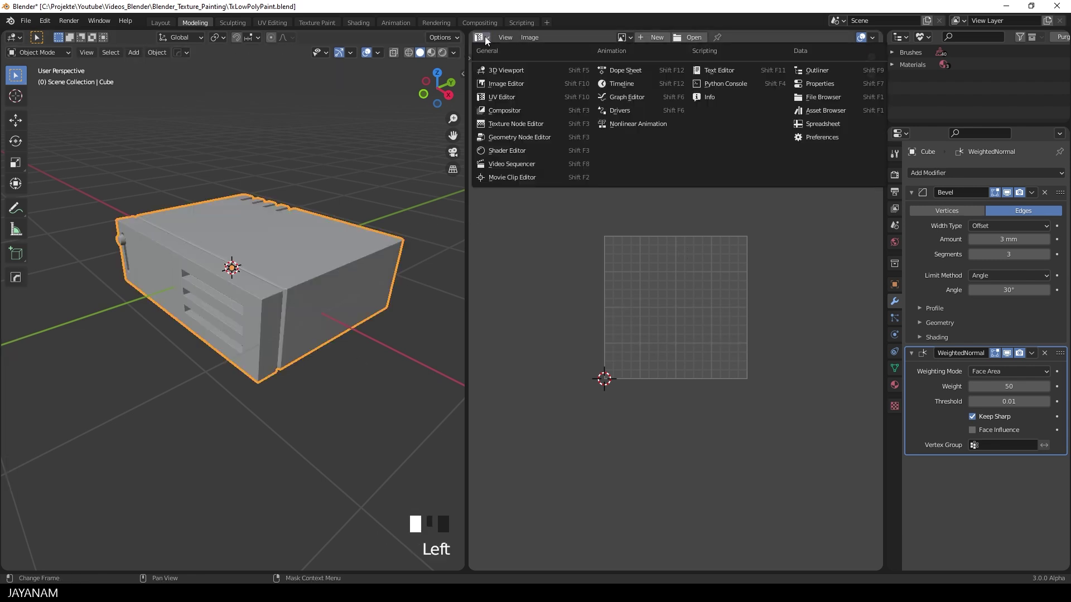
click(535, 154)
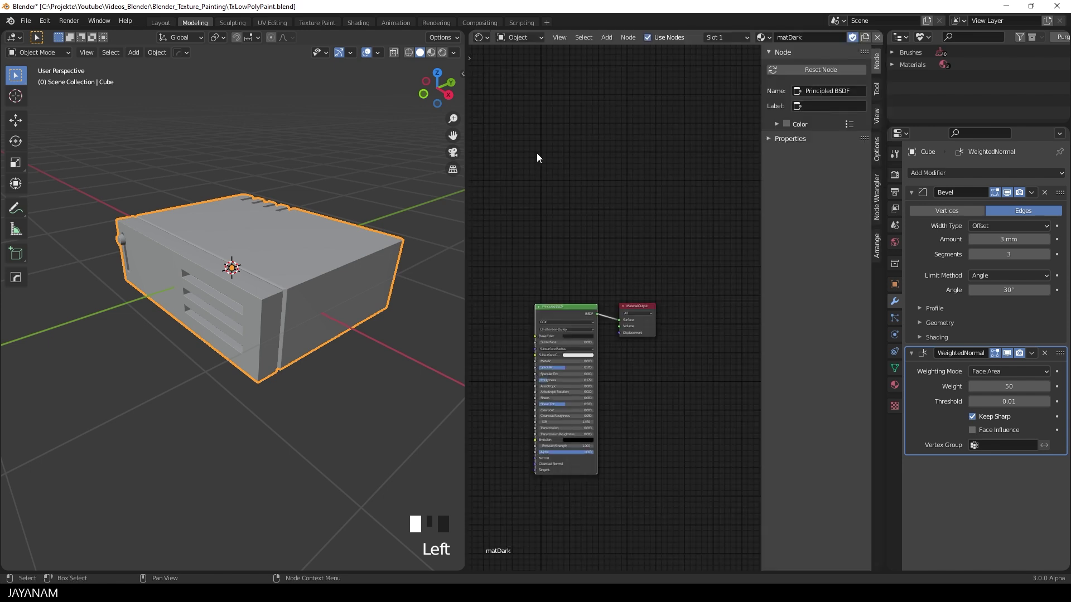
middle_drag(553, 239, 629, 182)
key(n)
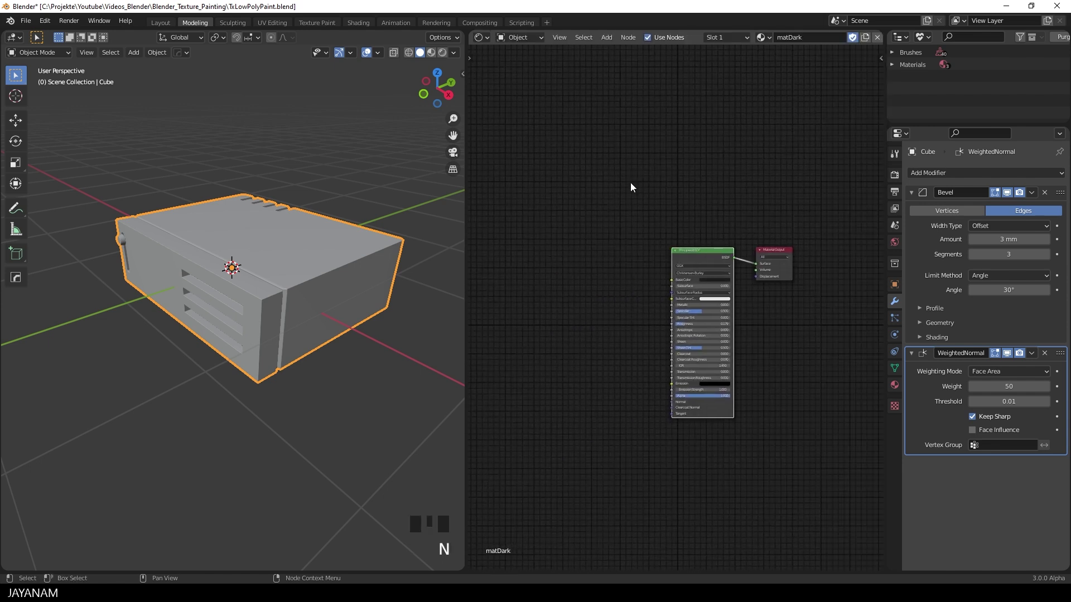
Preview the box's dark glossy material in Material Preview shading and centre the nodes.
click(431, 53)
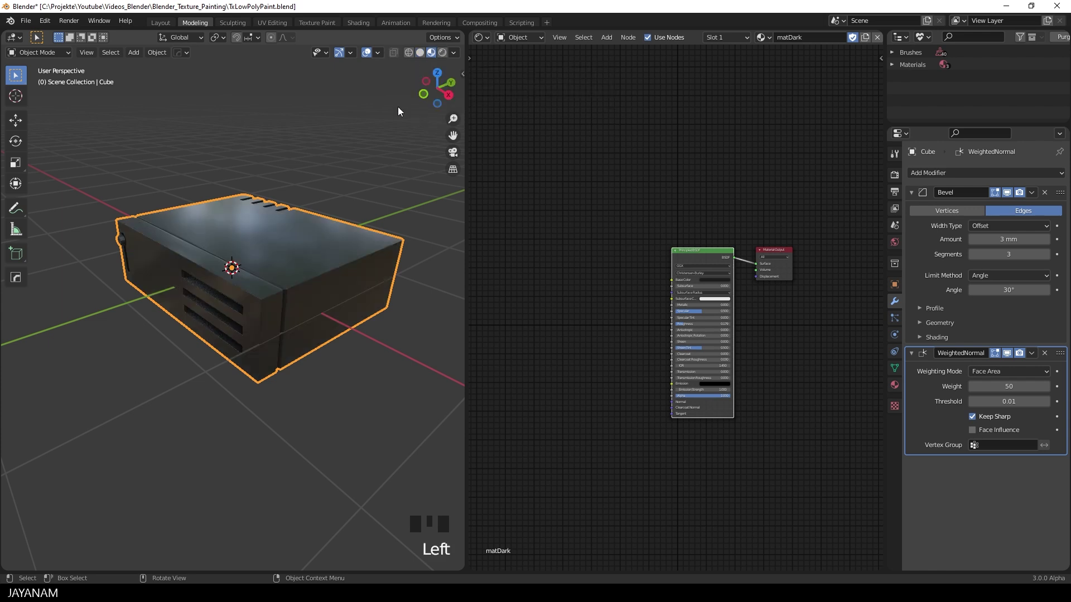
mouse_move(186, 179)
middle_down()
mouse_move(288, 170)
mouse_move(184, 174)
middle_up()
scroll(782, 356, up, 10)
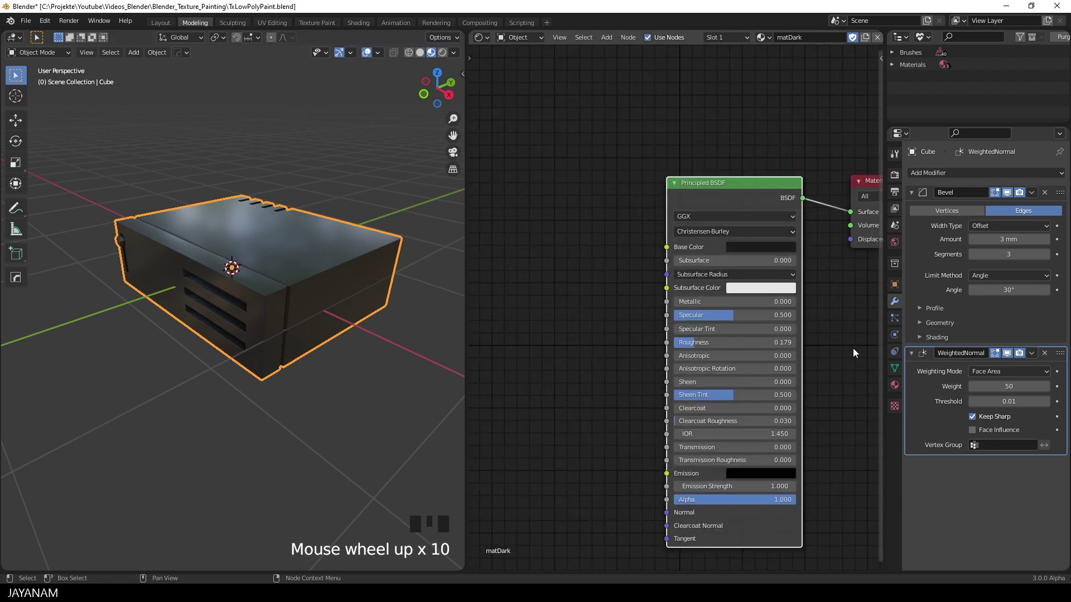
middle_drag(852, 348, 774, 315)
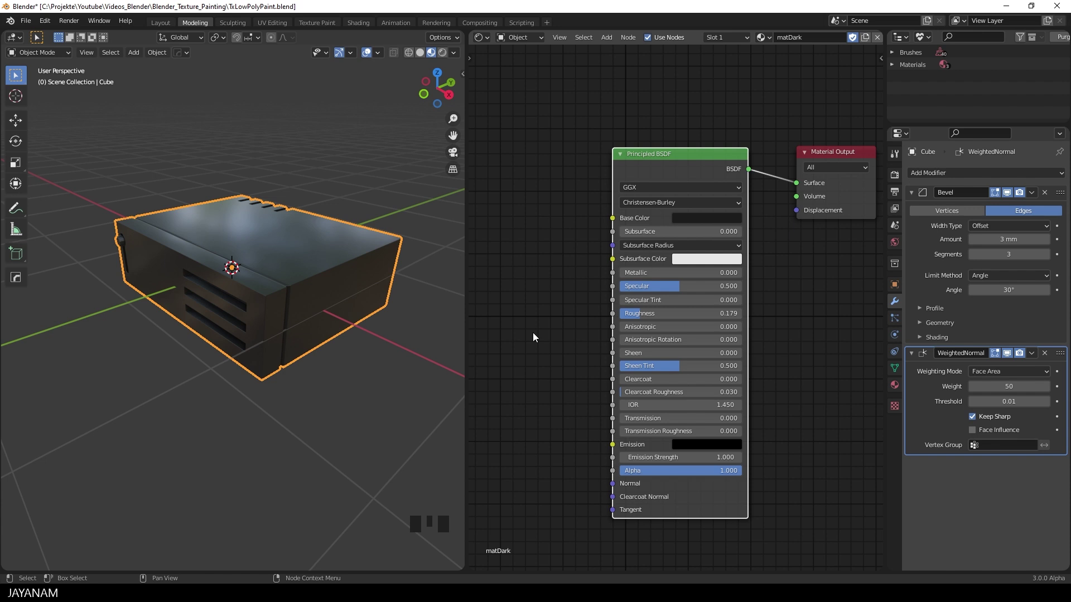
Switch the cube to Texture Paint mode, set the brush colour to full white, and test a stroke.
click(34, 52)
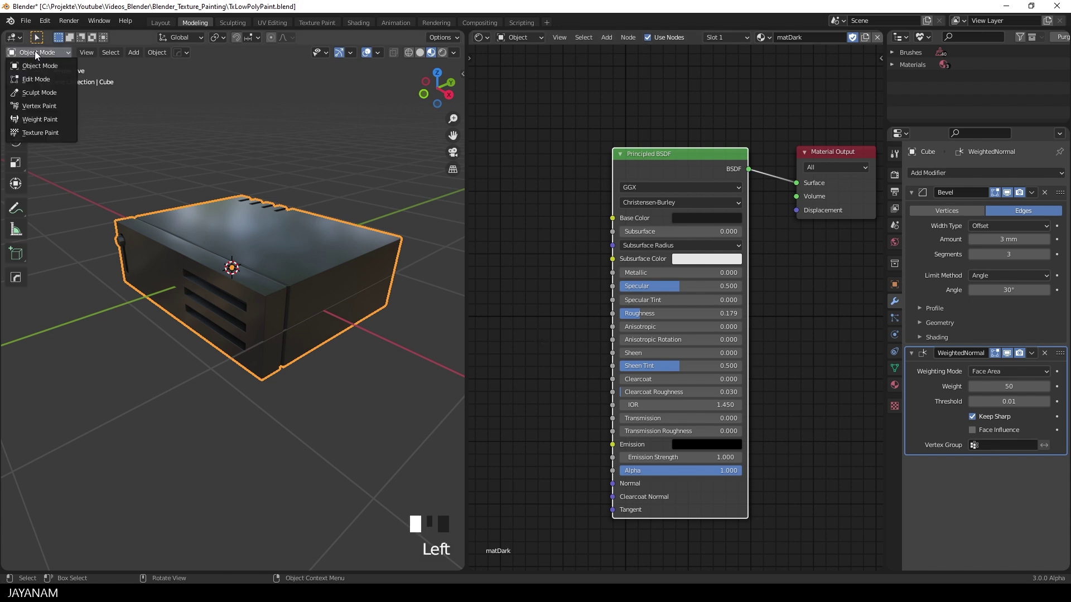
click(47, 132)
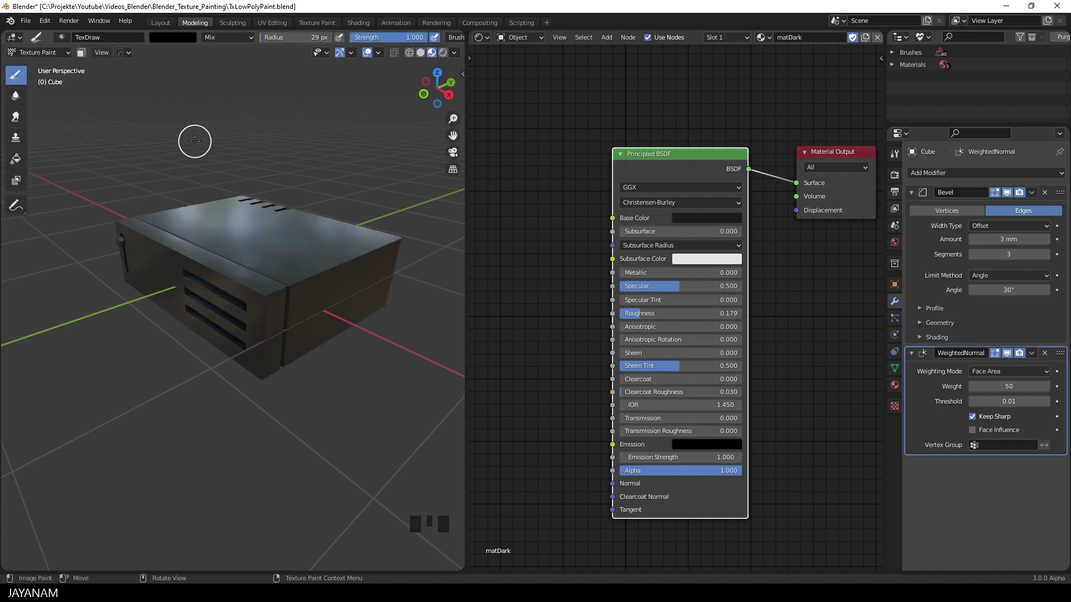
click(167, 39)
drag(256, 81, 256, 53)
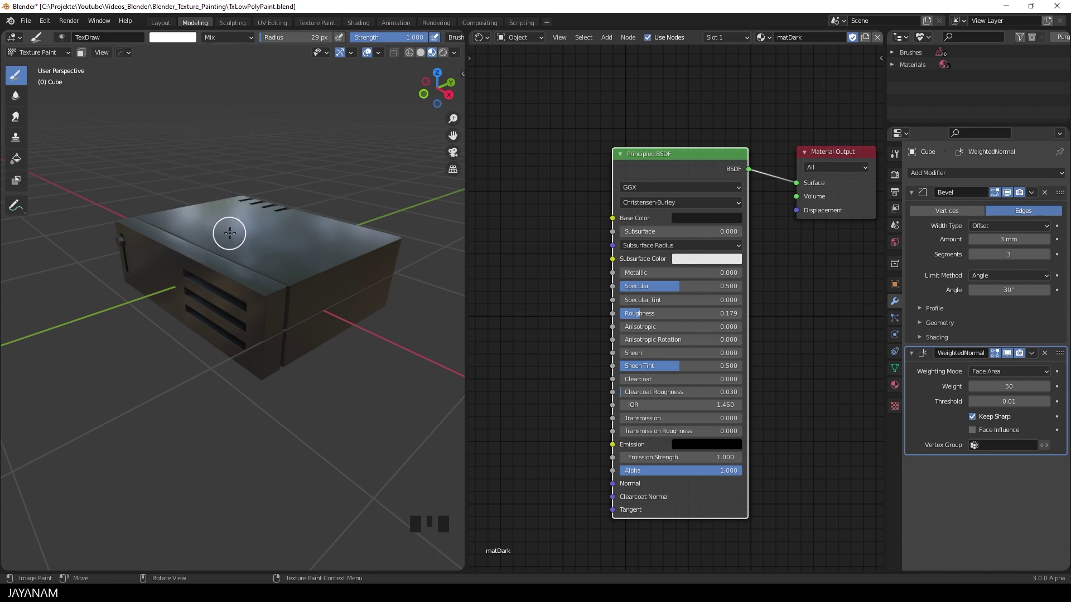
mouse_move(229, 232)
mouse_down()
mouse_move(296, 182)
mouse_move(292, 137)
mouse_up()
In the Texture Paint workspace, add a 2048 × 2048 Base Color texture slot named matDark Base Color.
click(311, 23)
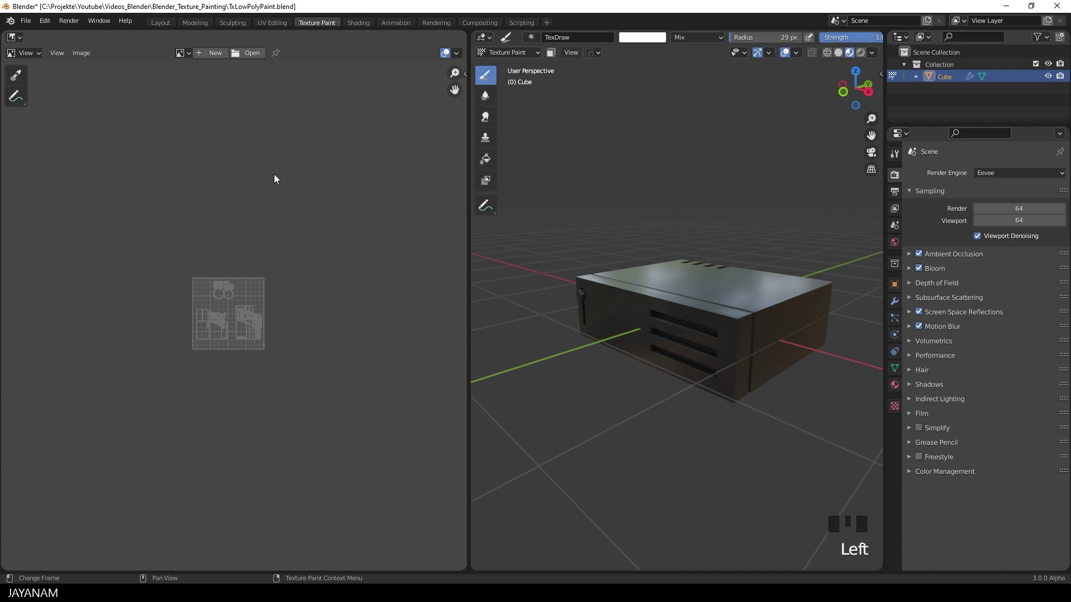
scroll(273, 175, up, 4)
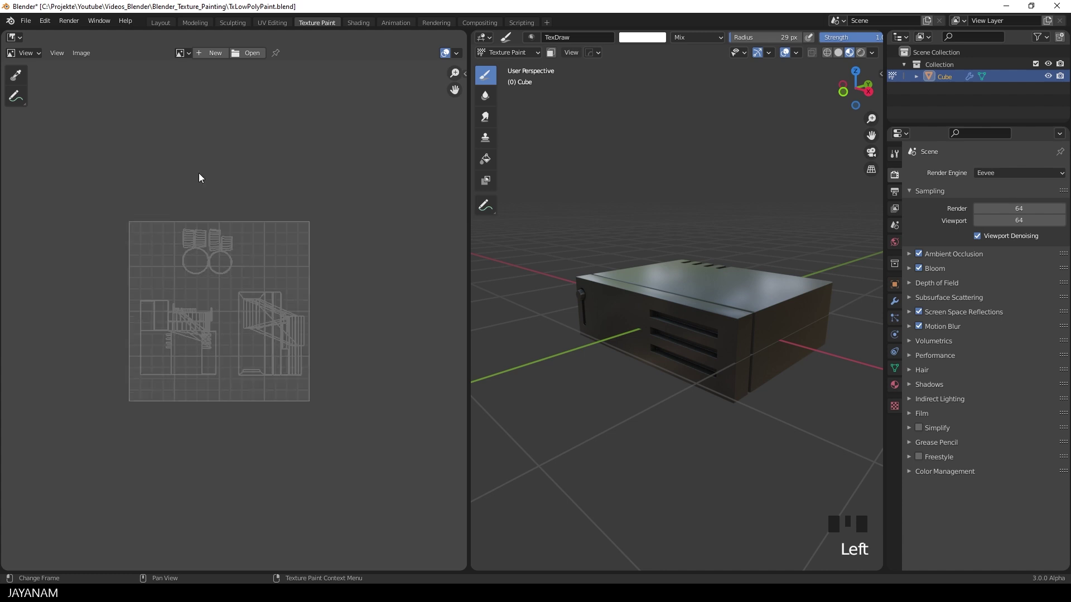
click(895, 154)
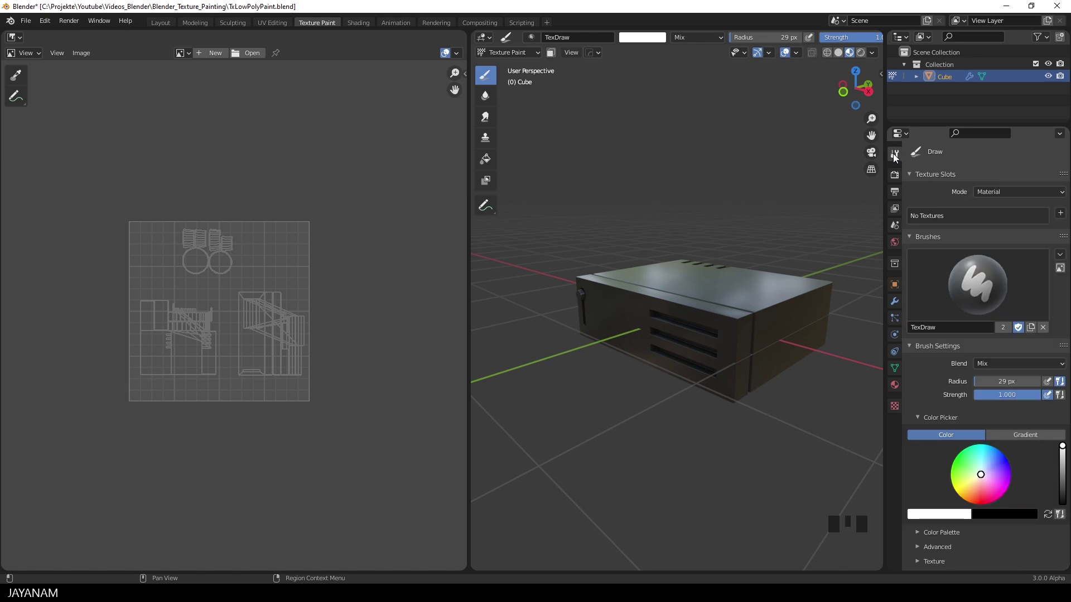
click(1060, 213)
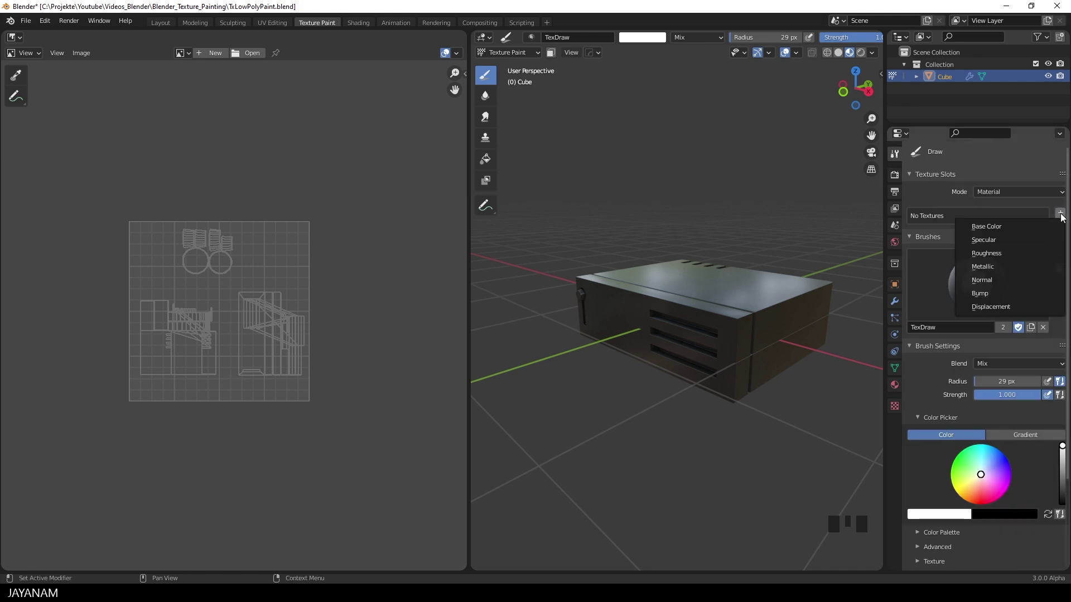
click(981, 226)
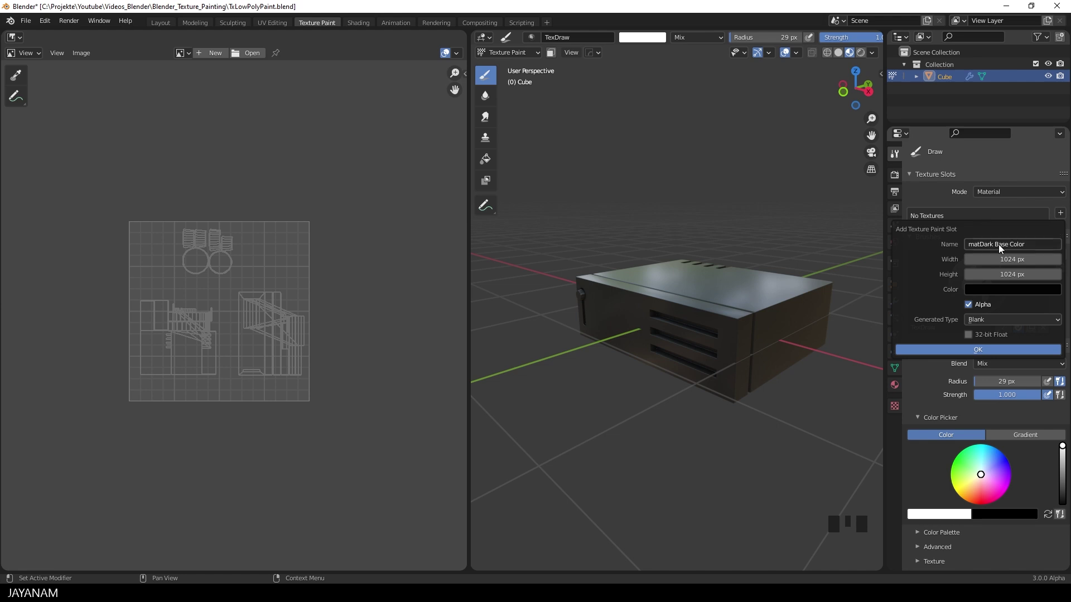
click(1041, 260)
text(2048)
key(Tab)
text(2048)
key(Tab)
click(969, 350)
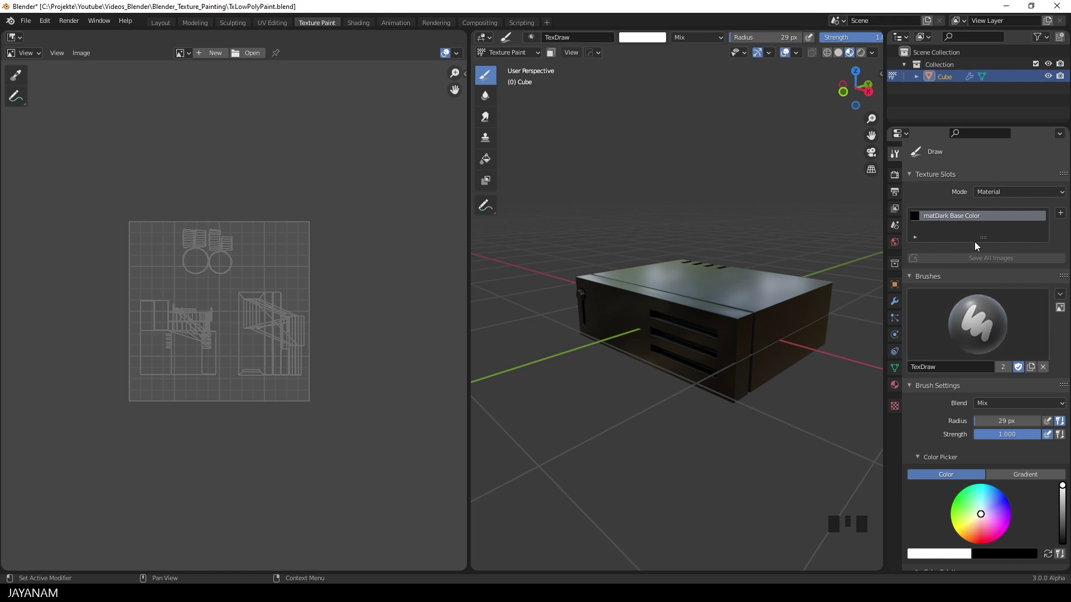
Display the matDark Base Color image in the Image Editor.
click(182, 53)
click(223, 70)
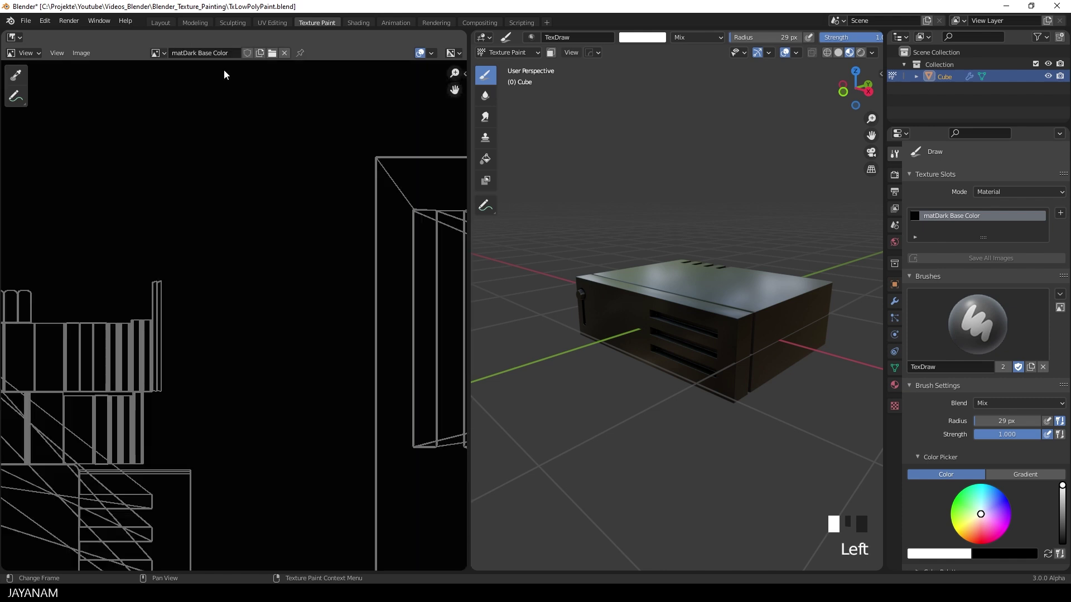
scroll(223, 216, down, 1)
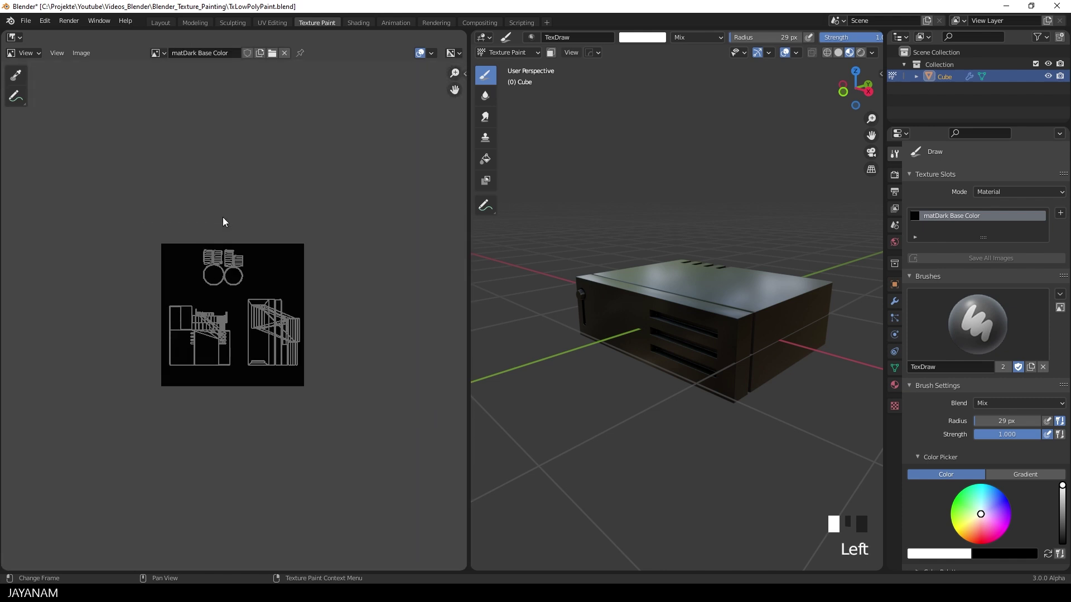
Show the Shader Editor and frame the image texture node feeding the BSDF's Base Color.
click(484, 37)
click(511, 150)
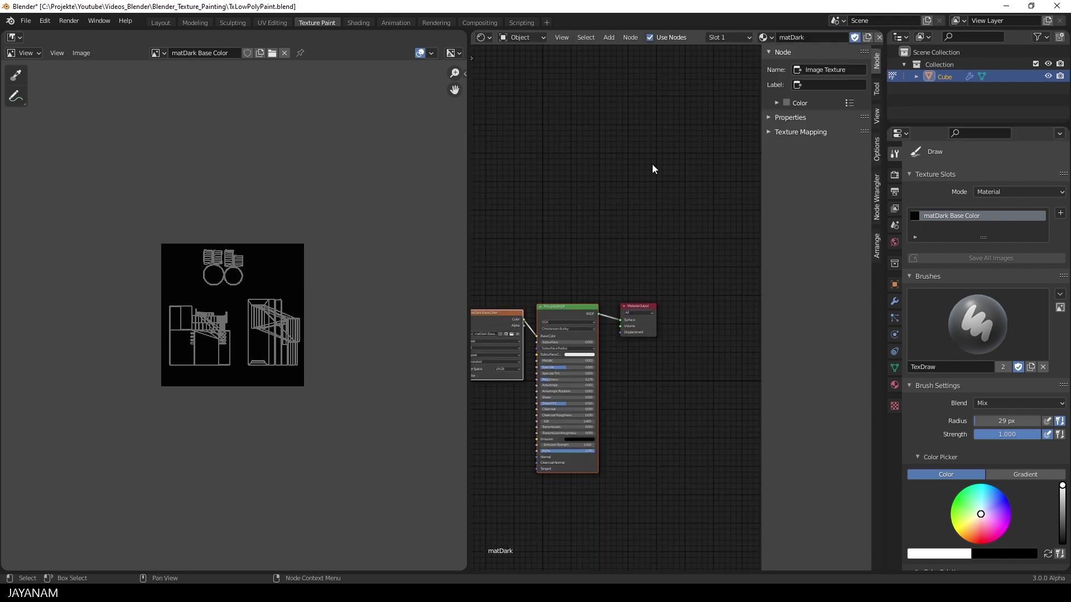
key(n)
scroll(735, 189, up, 4)
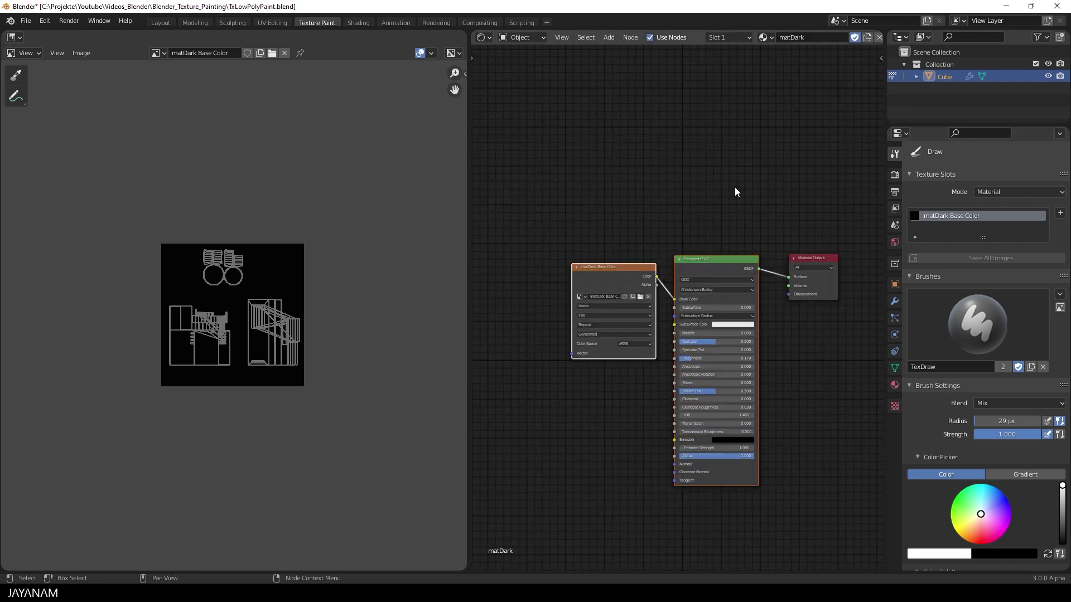
click(586, 246)
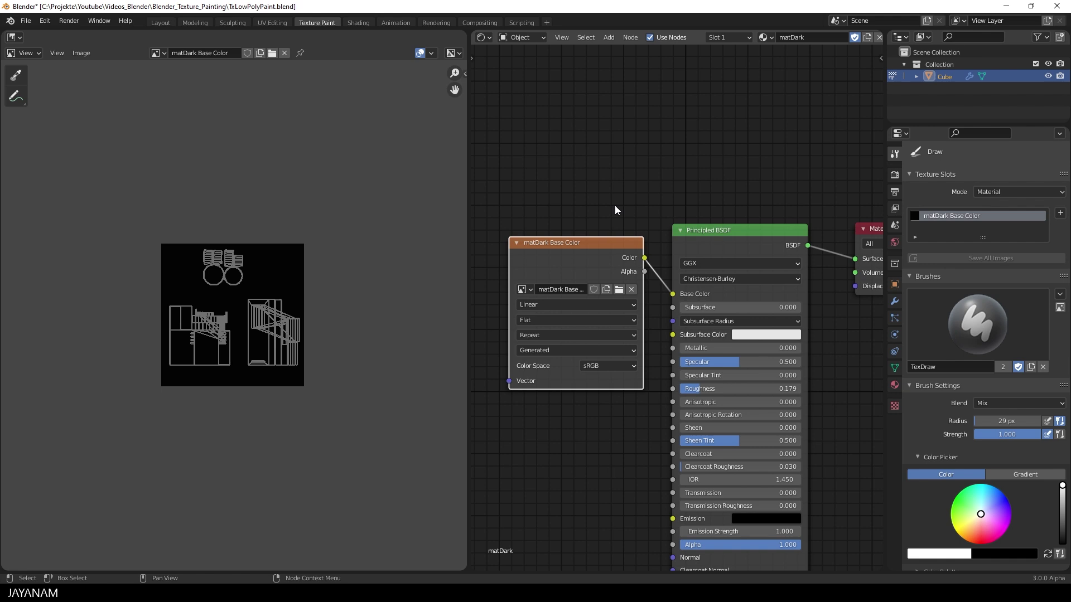
middle_drag(615, 209, 605, 160)
click(490, 37)
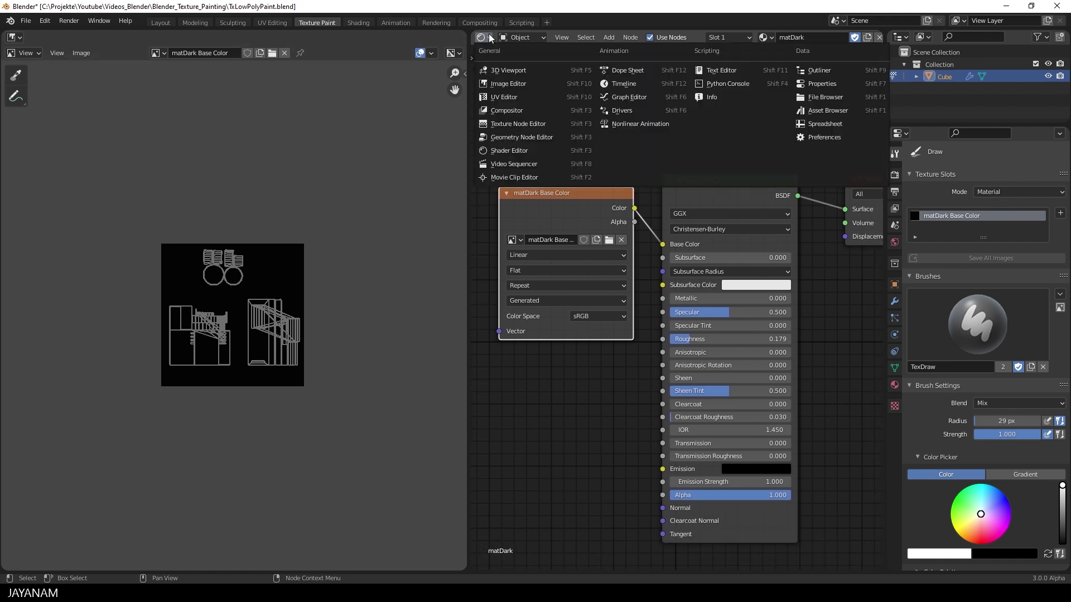
Restore the 3D Viewport of the cube and switch the Image Editor from View to Paint mode.
click(509, 71)
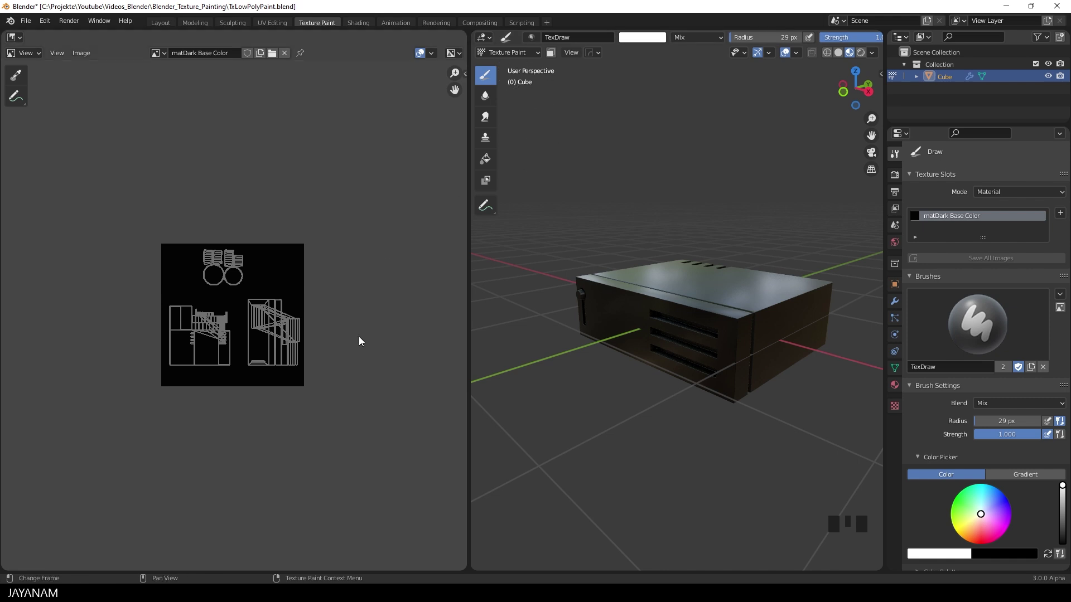
scroll(359, 337, up, 2)
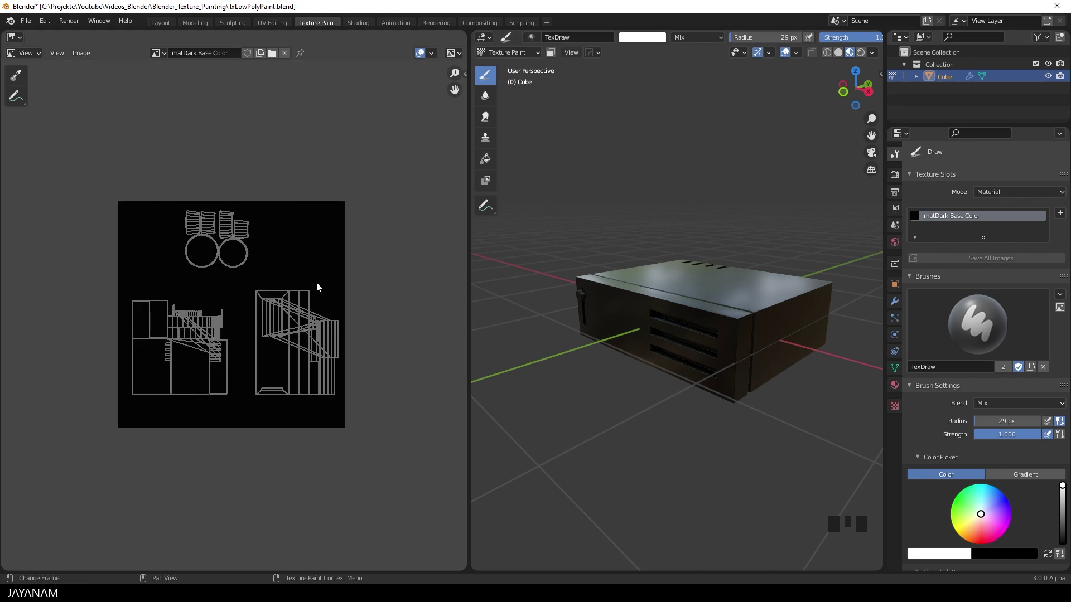
click(35, 51)
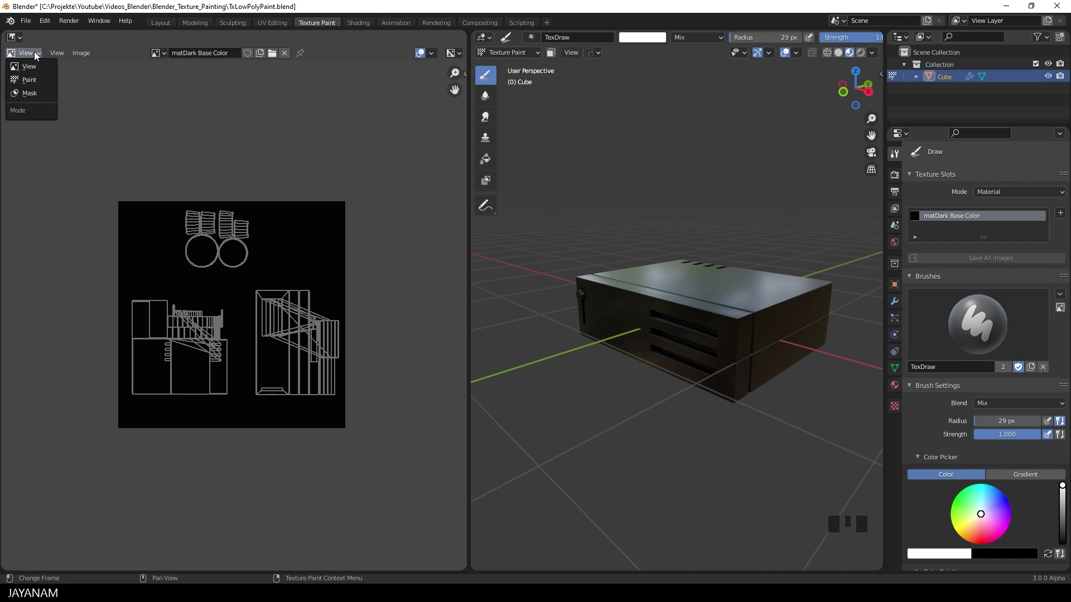
click(29, 80)
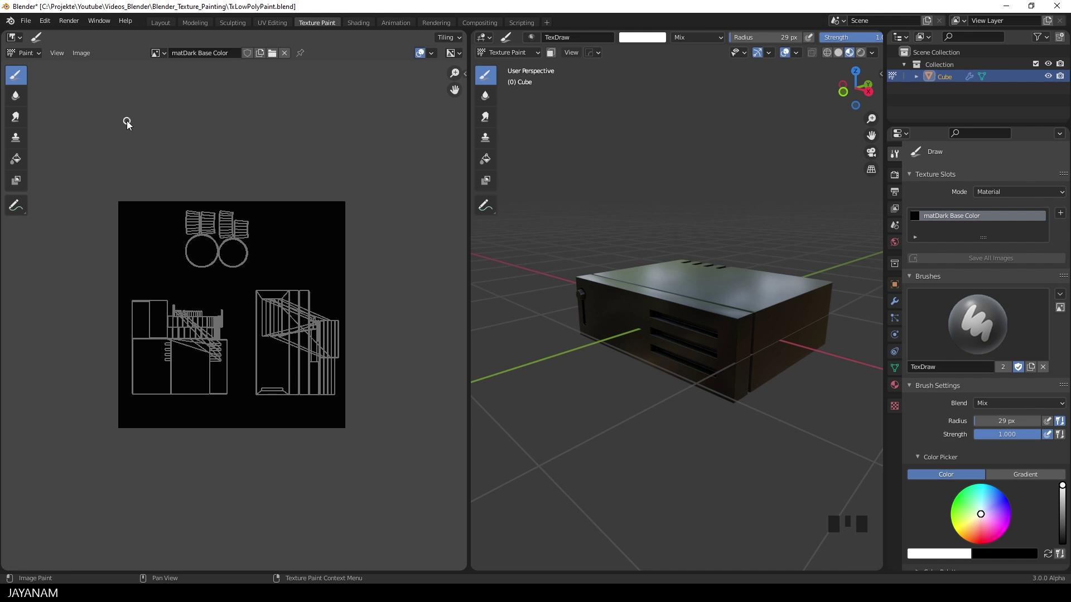
Activate the Draw brush and change its colour from white to red.
double_click(15, 75)
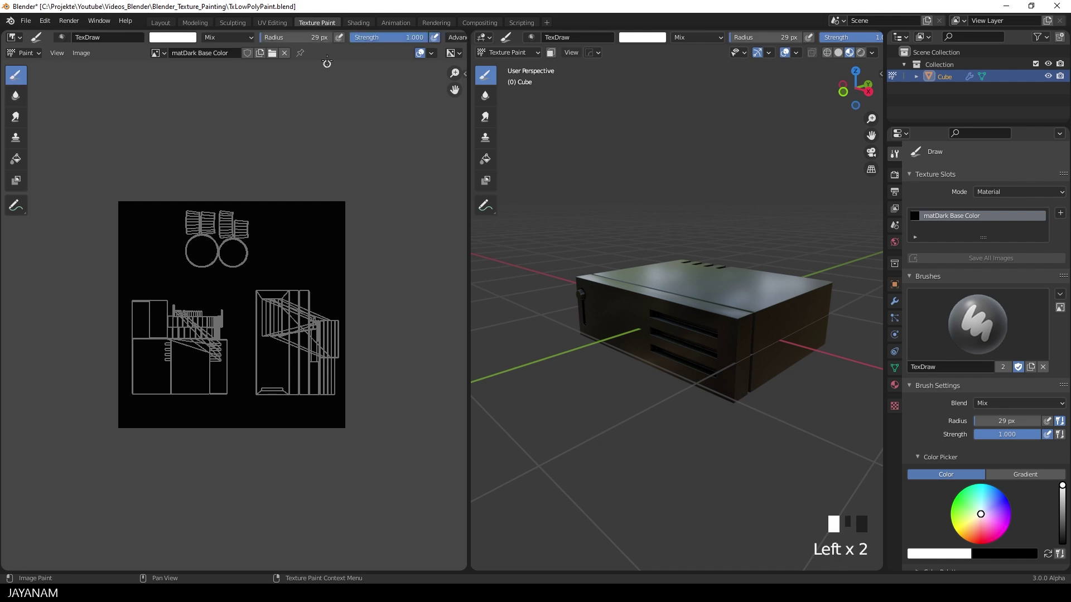
click(188, 38)
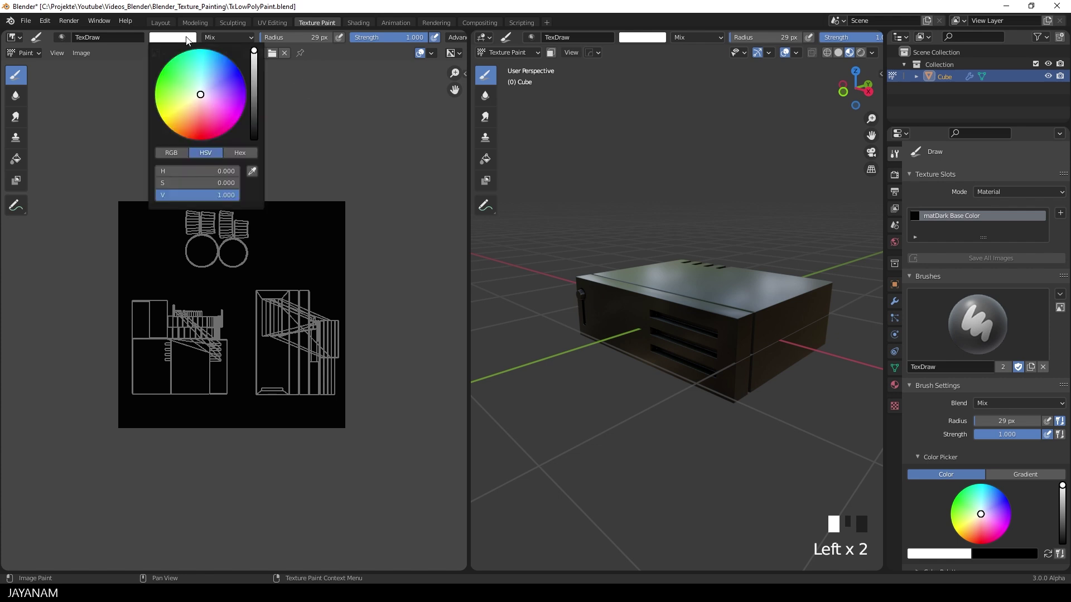
drag(201, 94, 191, 138)
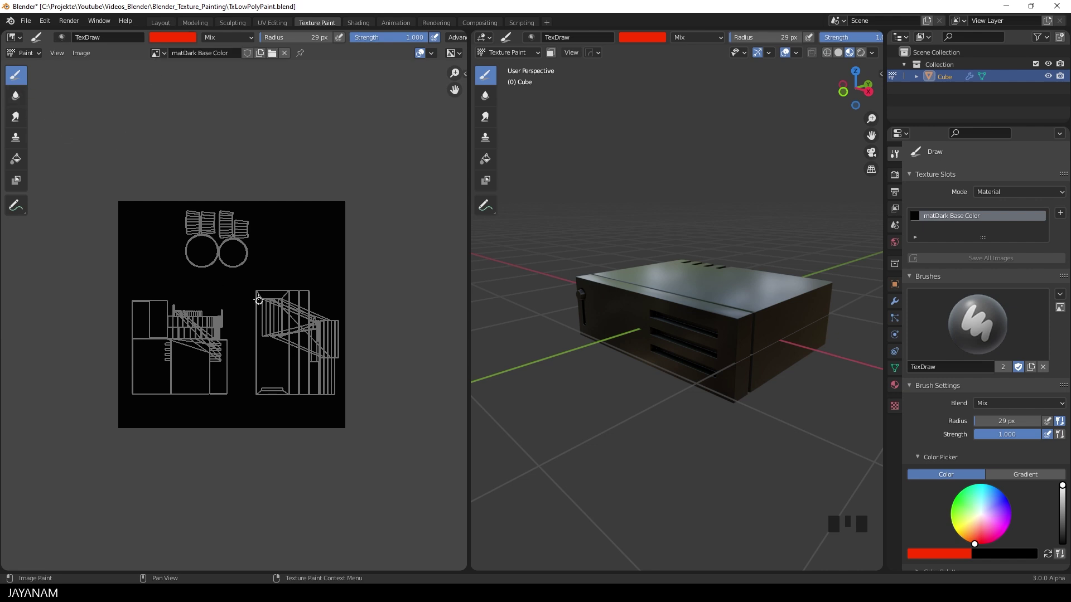
With a 246 px brush, paint the box's top and back red, undoing one misplaced stroke.
key(f)
click(295, 300)
drag(268, 299, 286, 296)
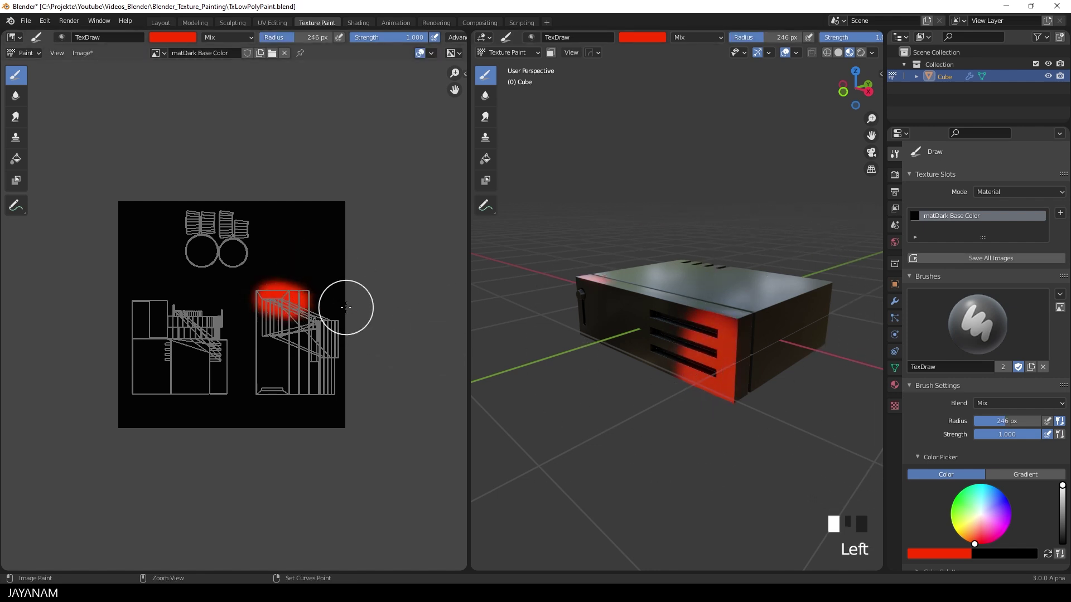
key(ctrl+z)
mouse_move(116, 310)
mouse_down()
mouse_move(178, 306)
mouse_move(217, 323)
mouse_move(221, 387)
mouse_move(127, 387)
mouse_move(121, 339)
mouse_move(152, 319)
mouse_move(179, 329)
mouse_move(182, 361)
mouse_move(205, 320)
mouse_move(138, 344)
mouse_move(141, 371)
mouse_move(181, 379)
mouse_move(208, 345)
mouse_move(179, 325)
mouse_move(147, 355)
mouse_move(153, 370)
mouse_move(182, 364)
mouse_move(148, 347)
mouse_move(168, 376)
mouse_move(212, 323)
mouse_up()
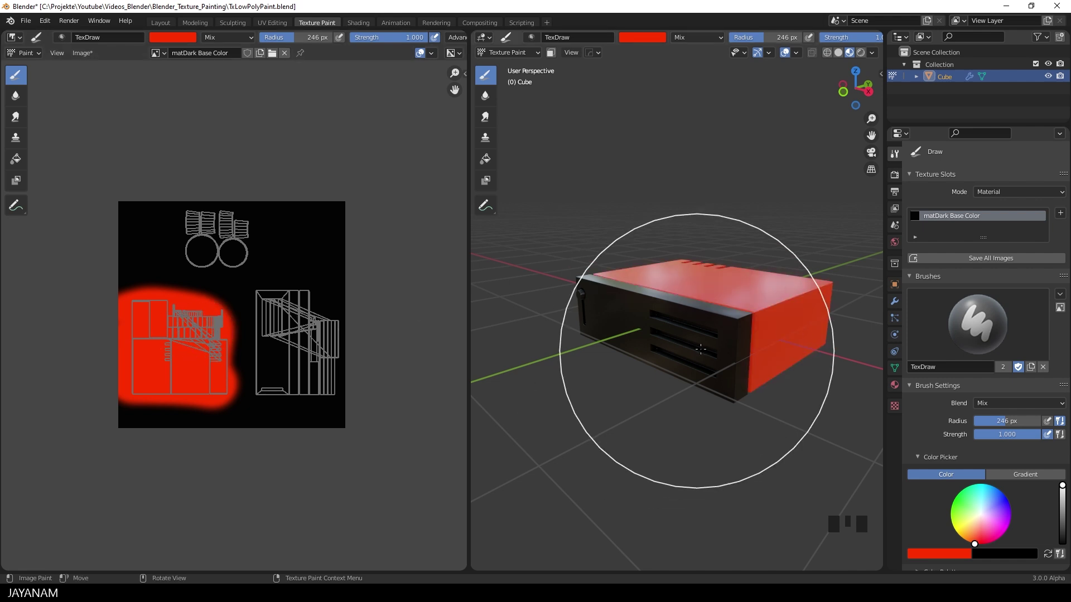
mouse_move(693, 346)
middle_down()
mouse_move(508, 388)
mouse_move(657, 354)
mouse_move(649, 363)
middle_up()
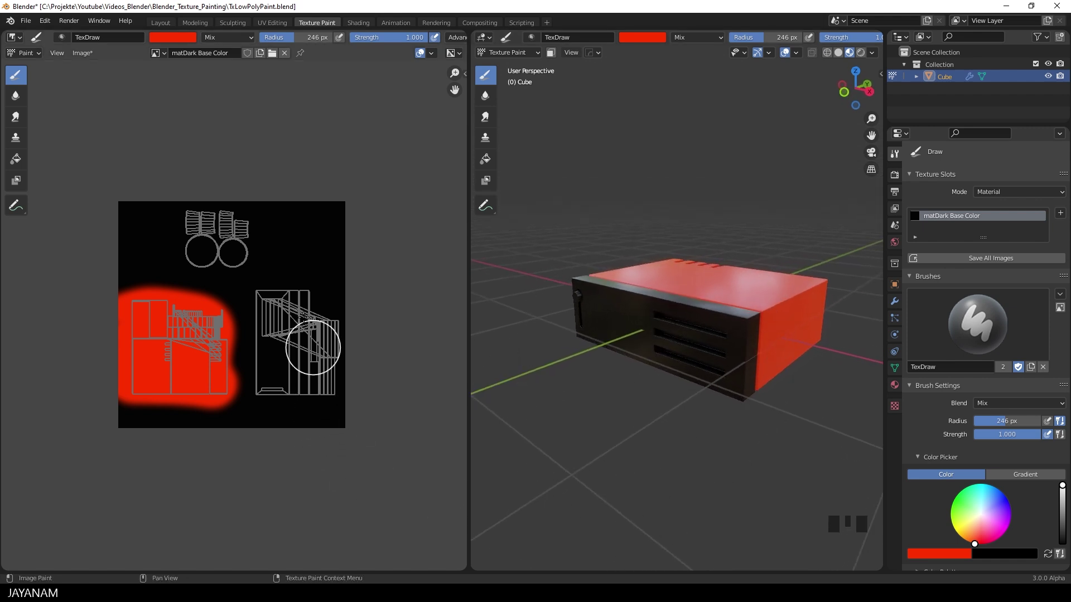
Shrink the brush to 85 px and set the colour to dark grey (S 0.055, V 0.188), undoing stray dabs.
key(f)
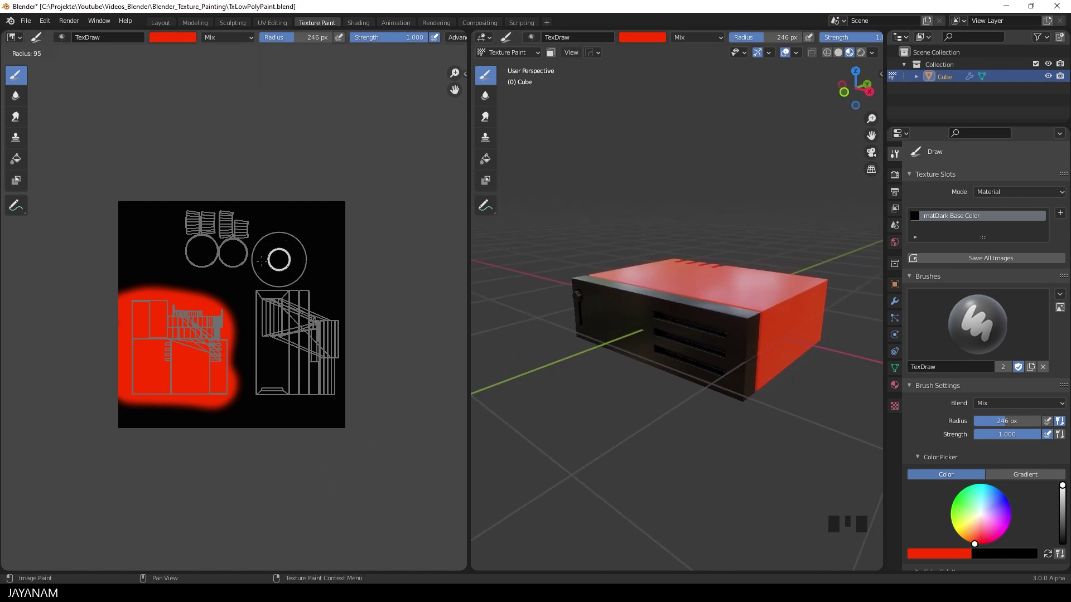
click(261, 260)
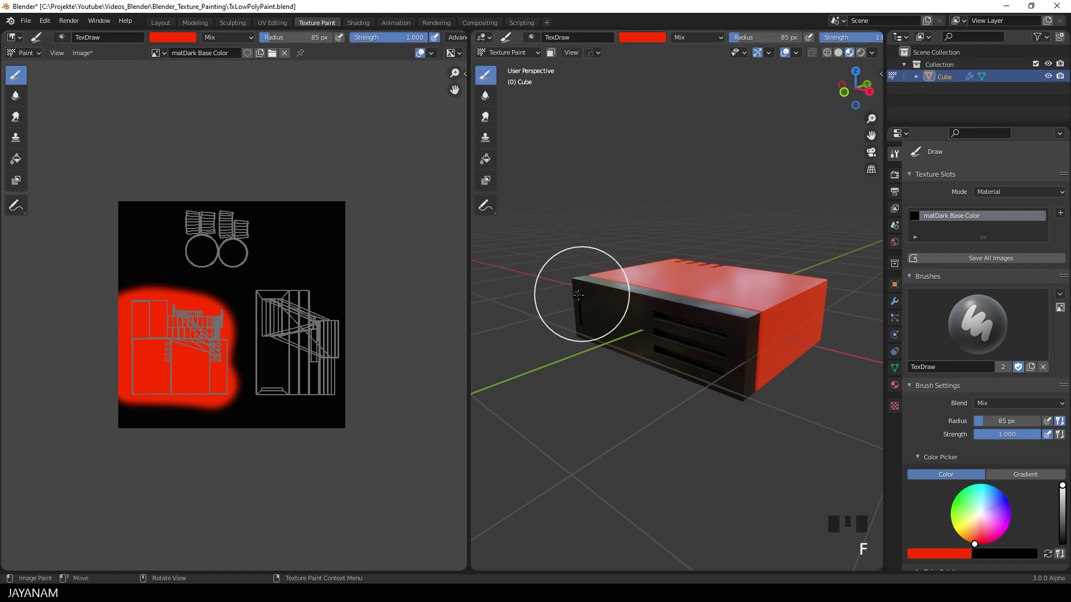
click(179, 44)
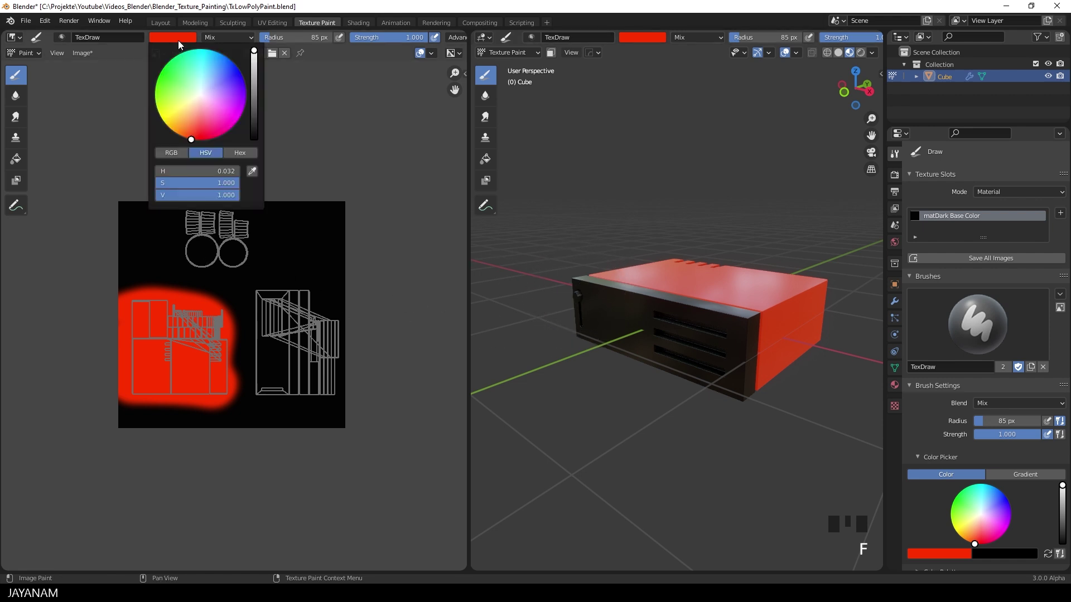
drag(256, 92, 254, 115)
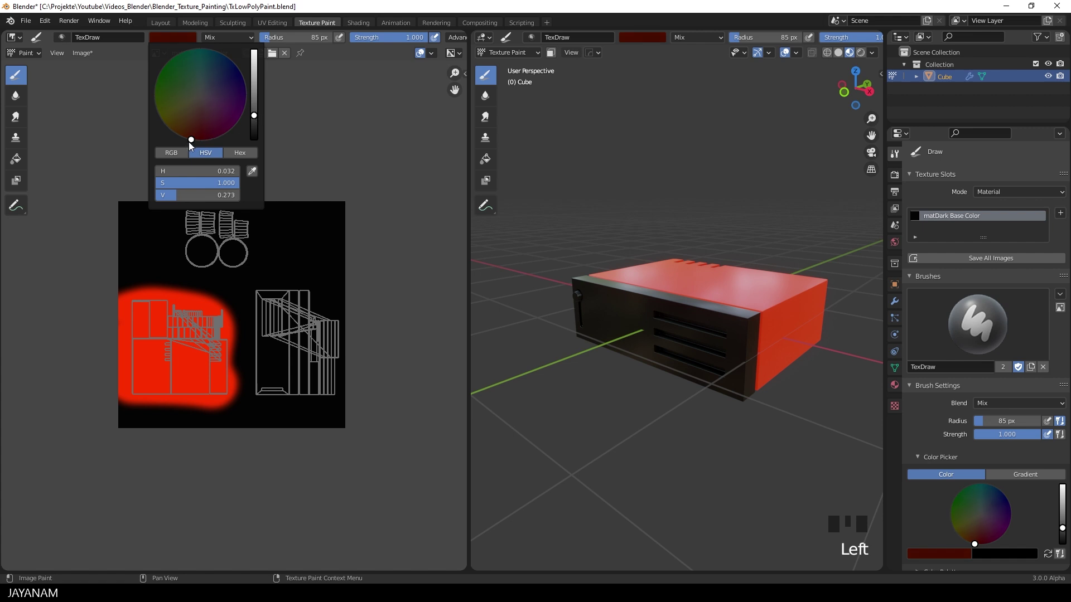
drag(190, 140, 257, 127)
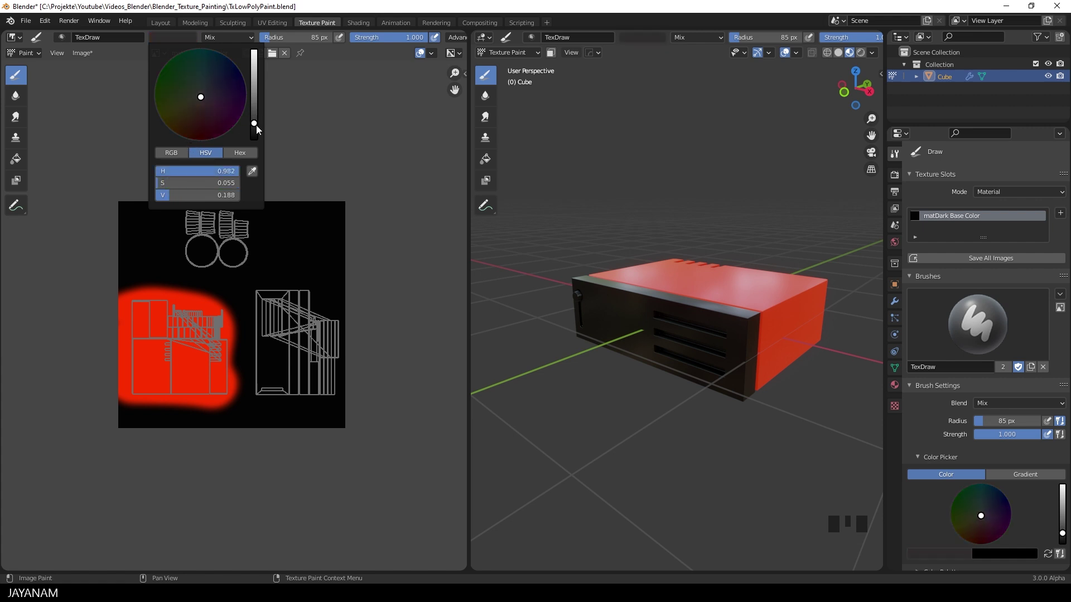
click(166, 215)
key(ctrl+z)
key(ctrl+z)
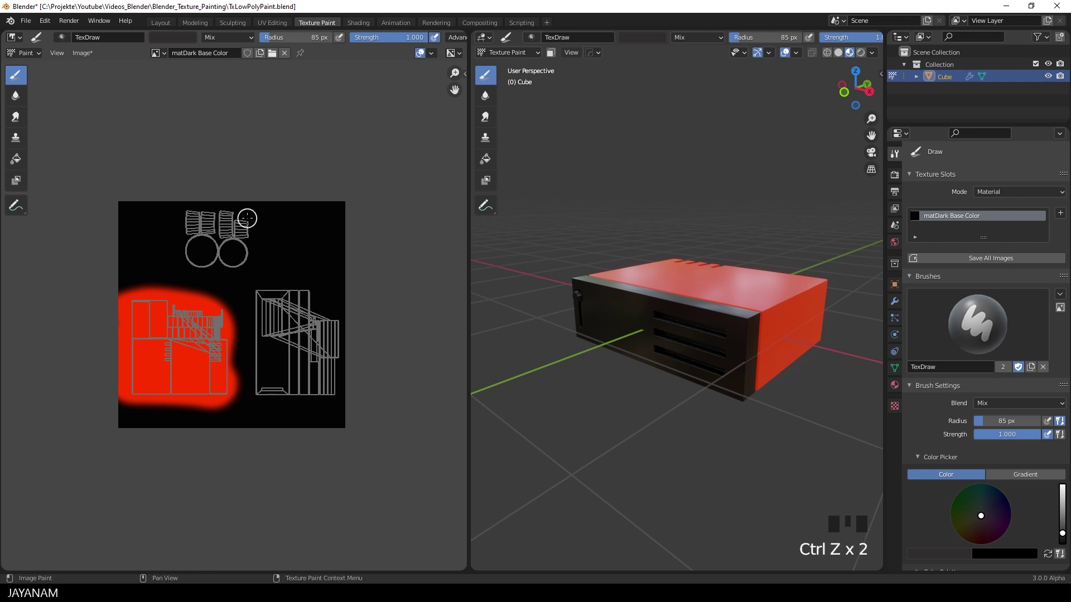
Paint the upper knob UV islands grey with a 206 px brush, then orbit to the knob end.
key(f)
click(246, 218)
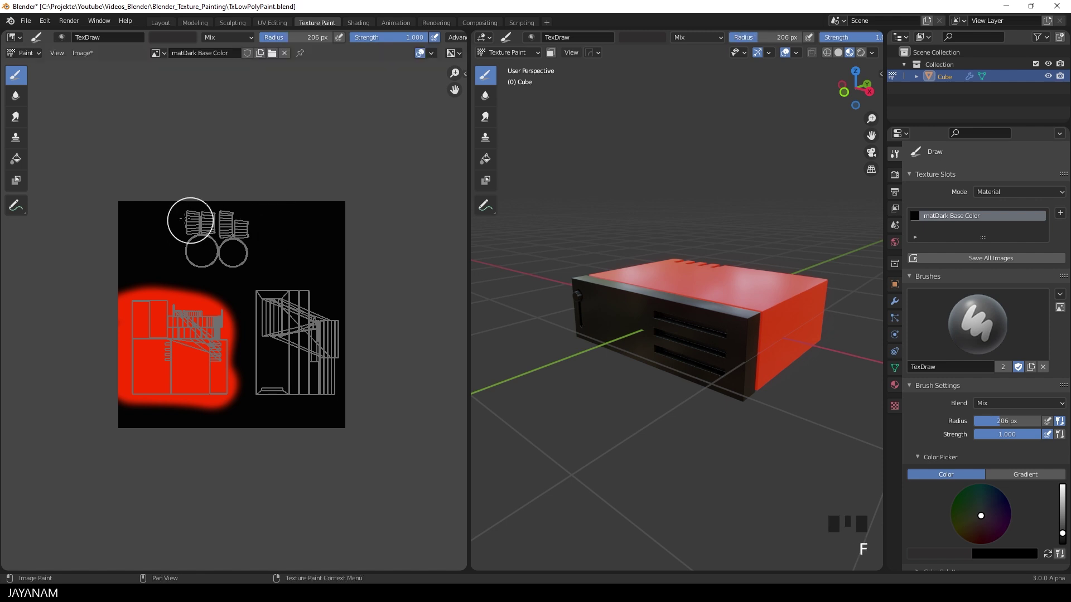
mouse_move(190, 220)
mouse_down()
mouse_move(264, 225)
mouse_move(225, 227)
mouse_move(241, 252)
mouse_move(190, 246)
mouse_move(205, 257)
mouse_move(238, 252)
mouse_move(239, 238)
mouse_move(238, 259)
mouse_move(184, 215)
mouse_move(225, 213)
mouse_move(251, 236)
mouse_move(239, 256)
mouse_move(179, 218)
mouse_up()
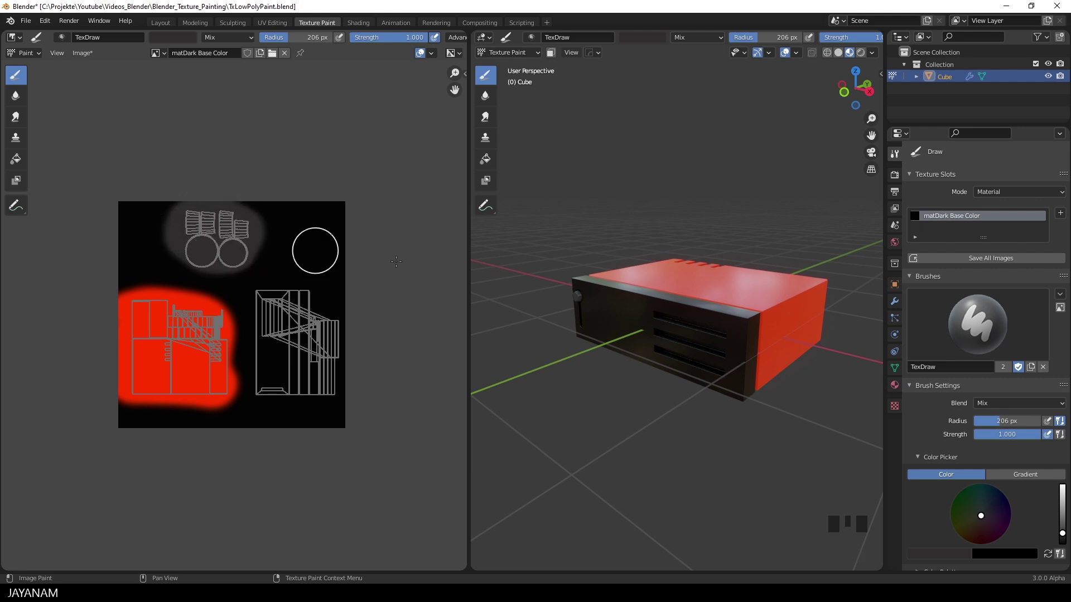
middle_drag(669, 363, 822, 372)
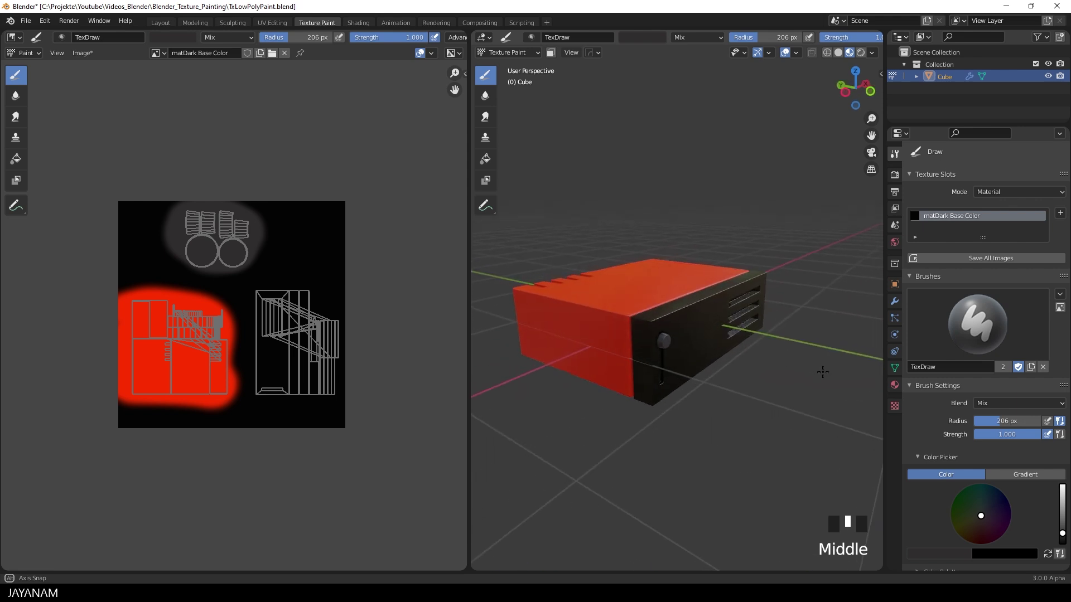
scroll(693, 454, up, 2)
Zoom in on the knob and set the brush to radius 59 px, strength 1.000, and full-brightness cyan.
mouse_move(717, 430)
shift+middle_down()
mouse_move(765, 287)
mouse_move(650, 286)
shift+middle_up()
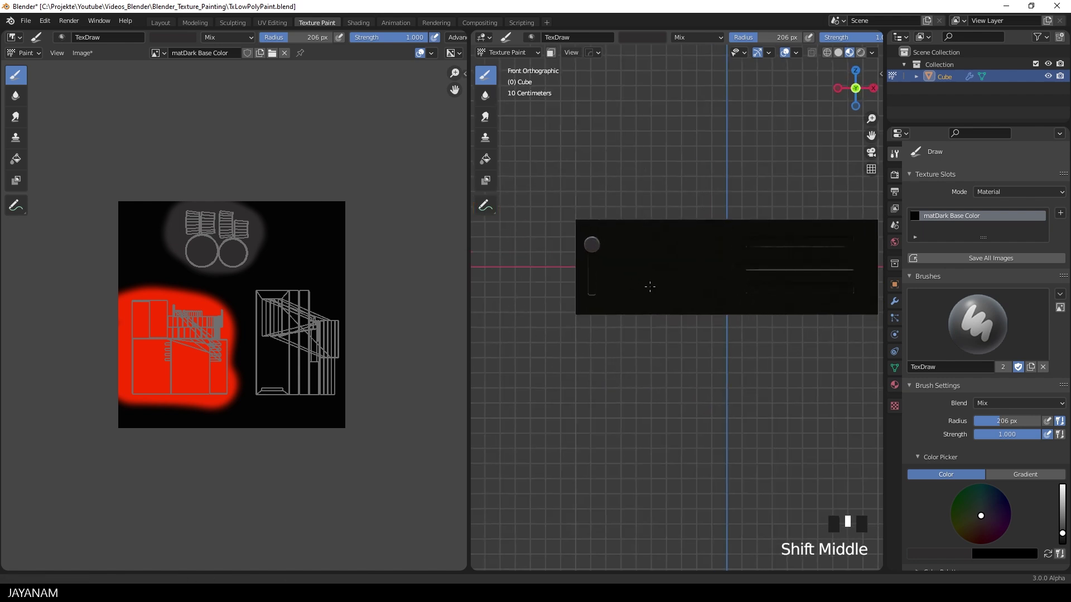
scroll(640, 310, up, 6)
shift+middle_drag(555, 263, 758, 357)
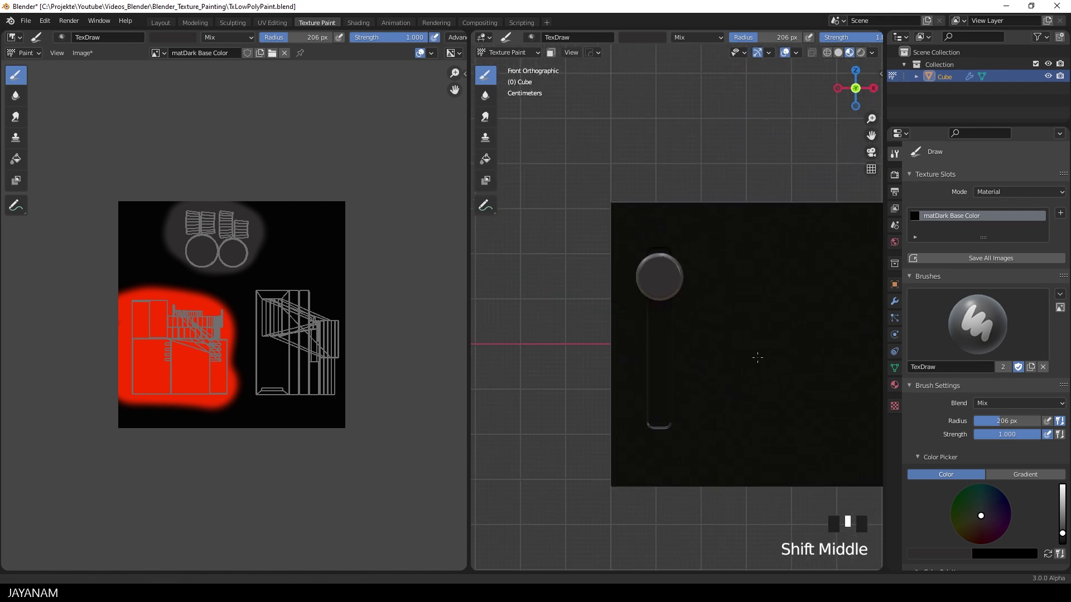
scroll(652, 304, up, 3)
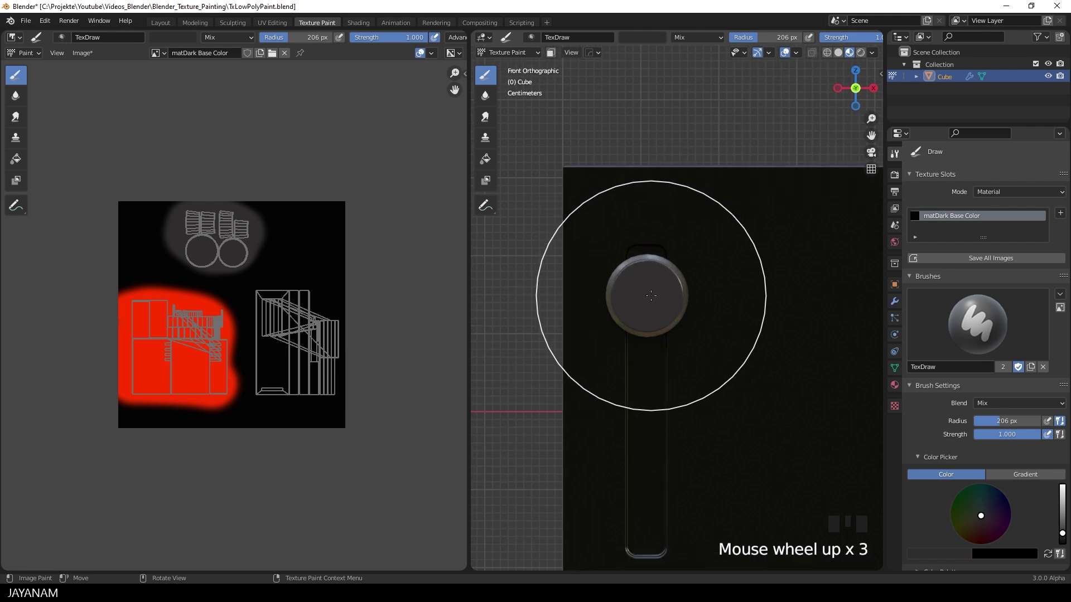
key(f)
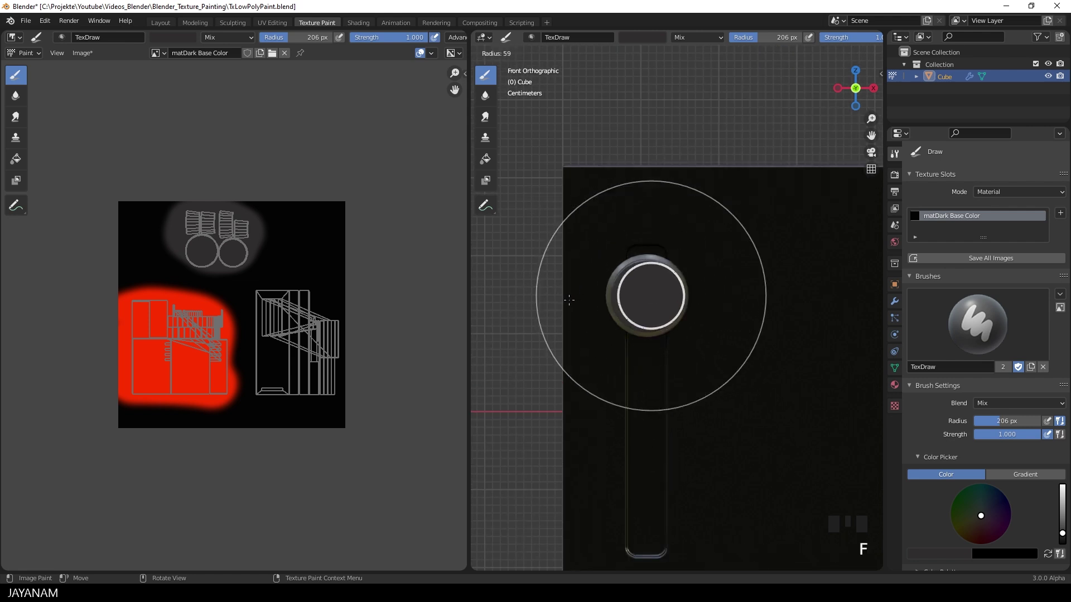
click(569, 299)
key(shift+f)
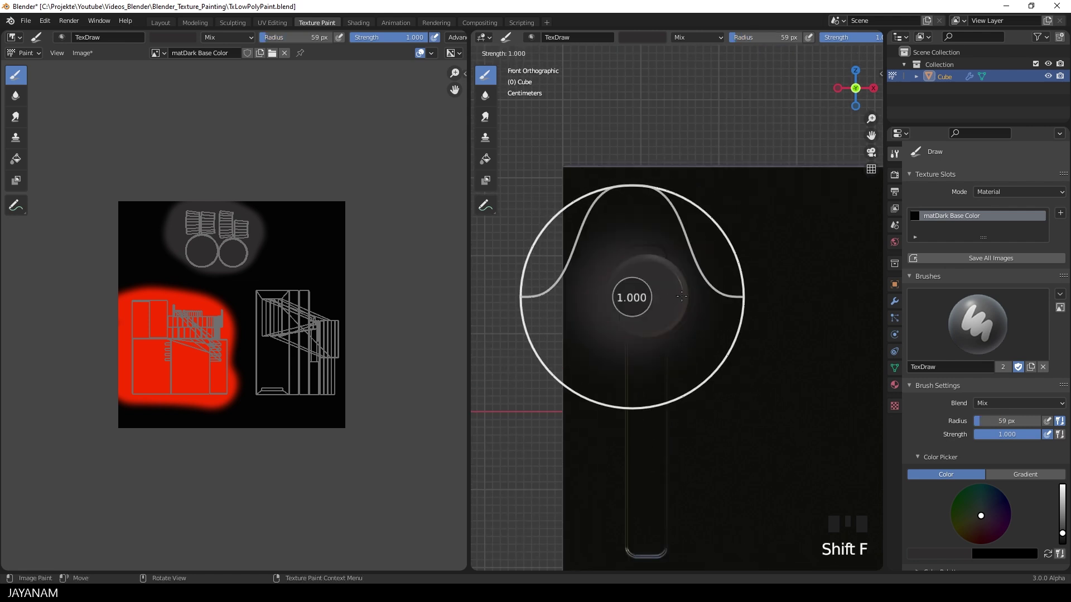
click(681, 296)
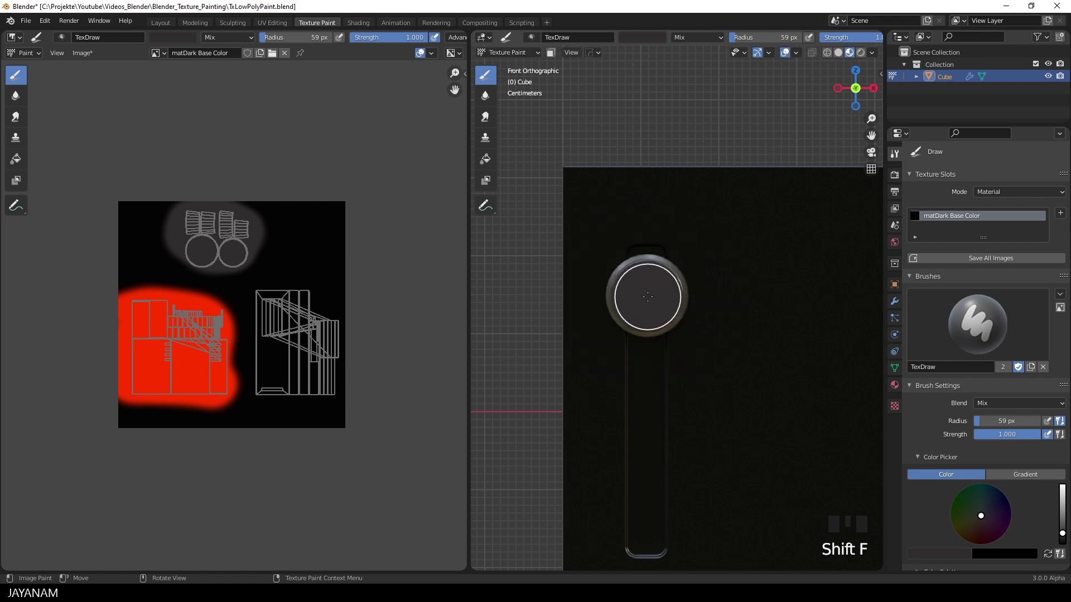
click(639, 38)
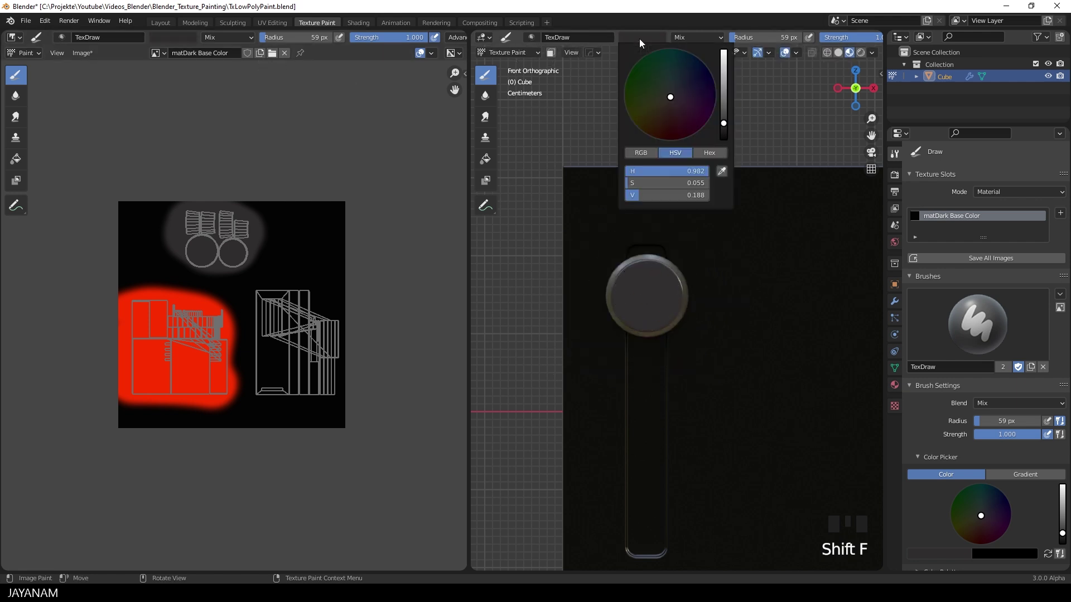
drag(724, 118, 724, 50)
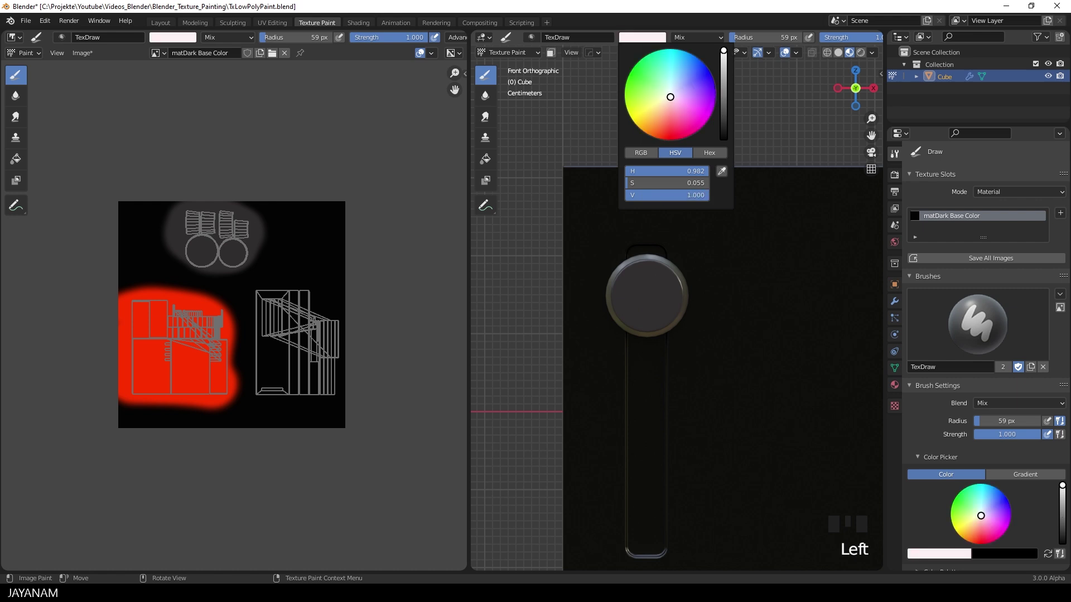
click(670, 66)
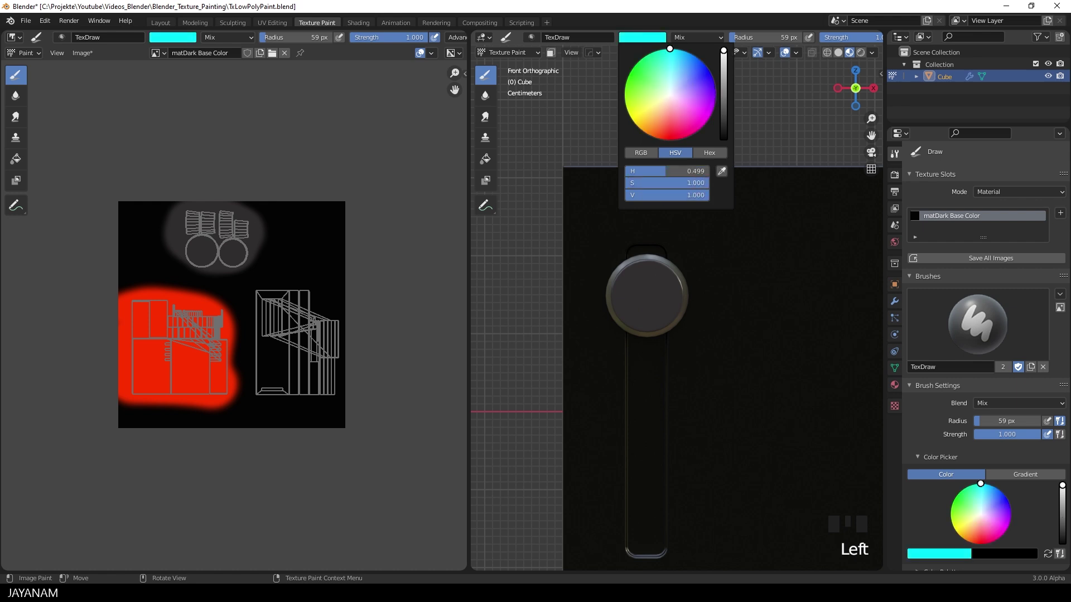
Dab a cyan light onto the knob's centre, then zoom out to a perspective view of the box.
click(646, 295)
click(646, 296)
click(647, 295)
click(647, 296)
click(647, 296)
click(647, 295)
click(647, 295)
click(647, 296)
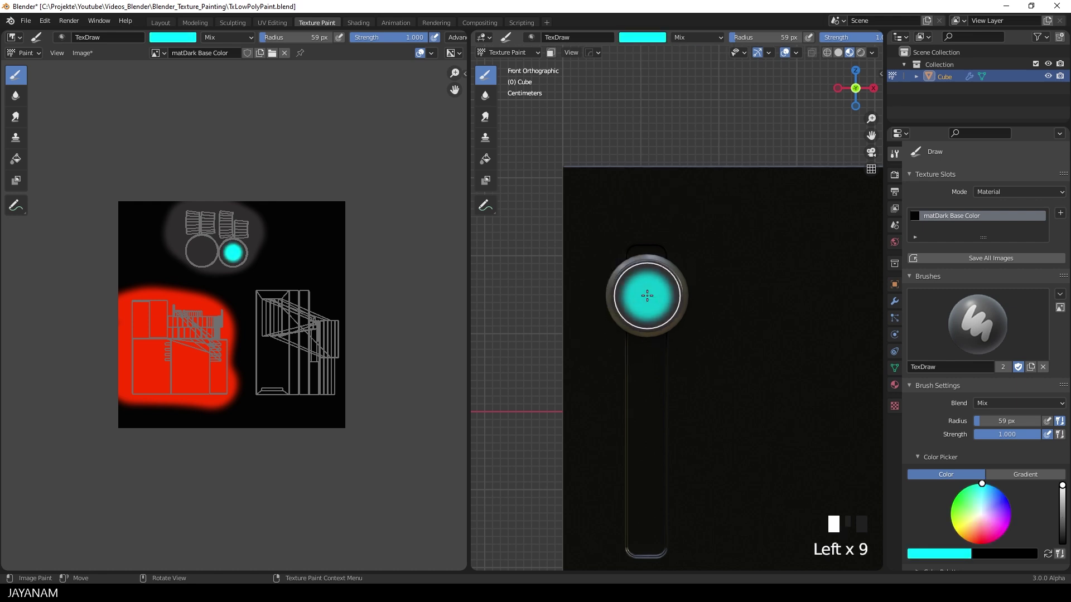
click(646, 296)
click(647, 295)
click(647, 296)
scroll(652, 382, down, 9)
middle_drag(724, 399, 688, 421)
scroll(680, 463, down, 4)
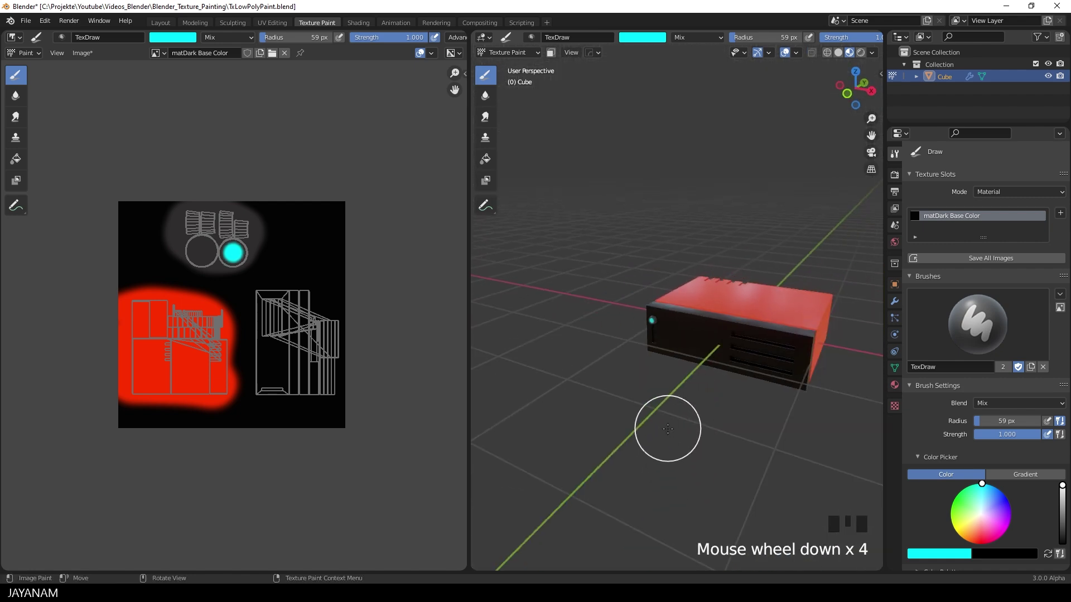